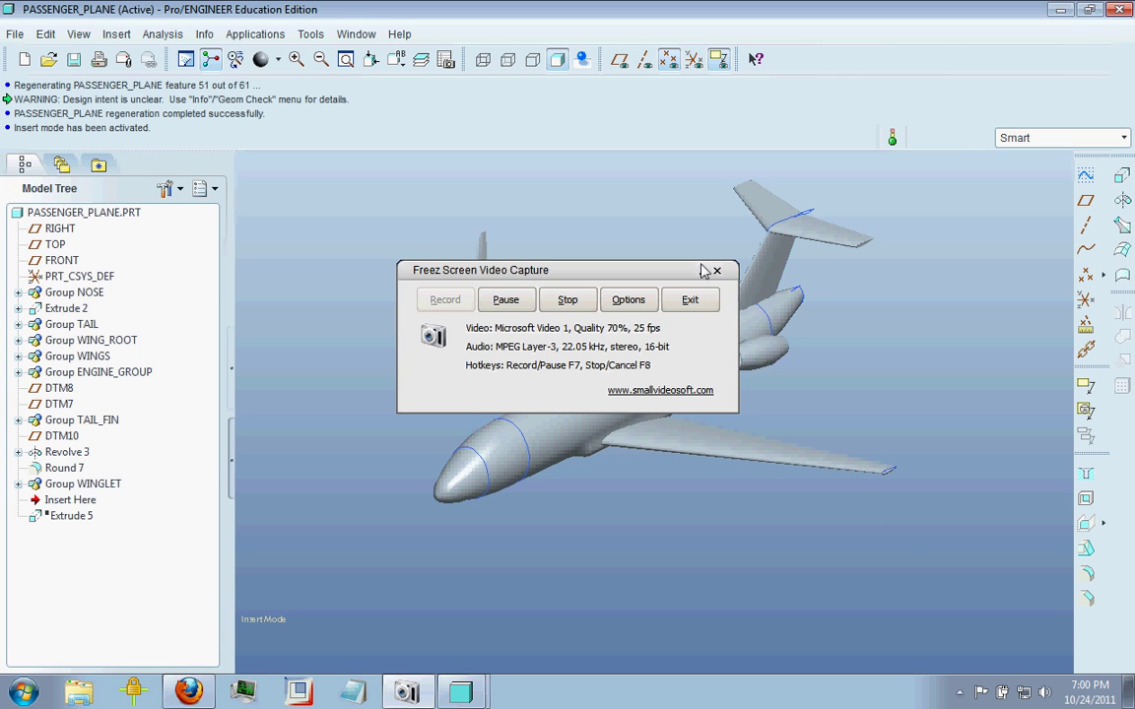
Step: Examine the wing root fairing beneath the fuselage from the front, both sides and below
left_click(716, 270)
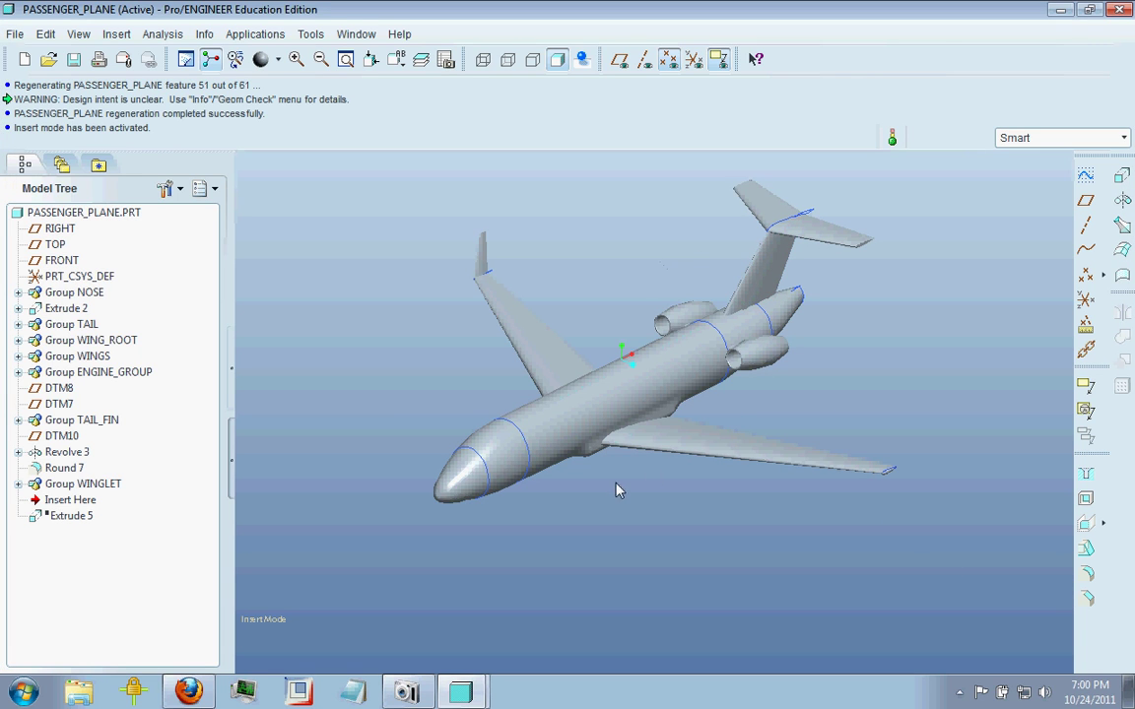
middle_click_drag(668, 491, 532, 380)
scroll(600, 375, "up", 3)
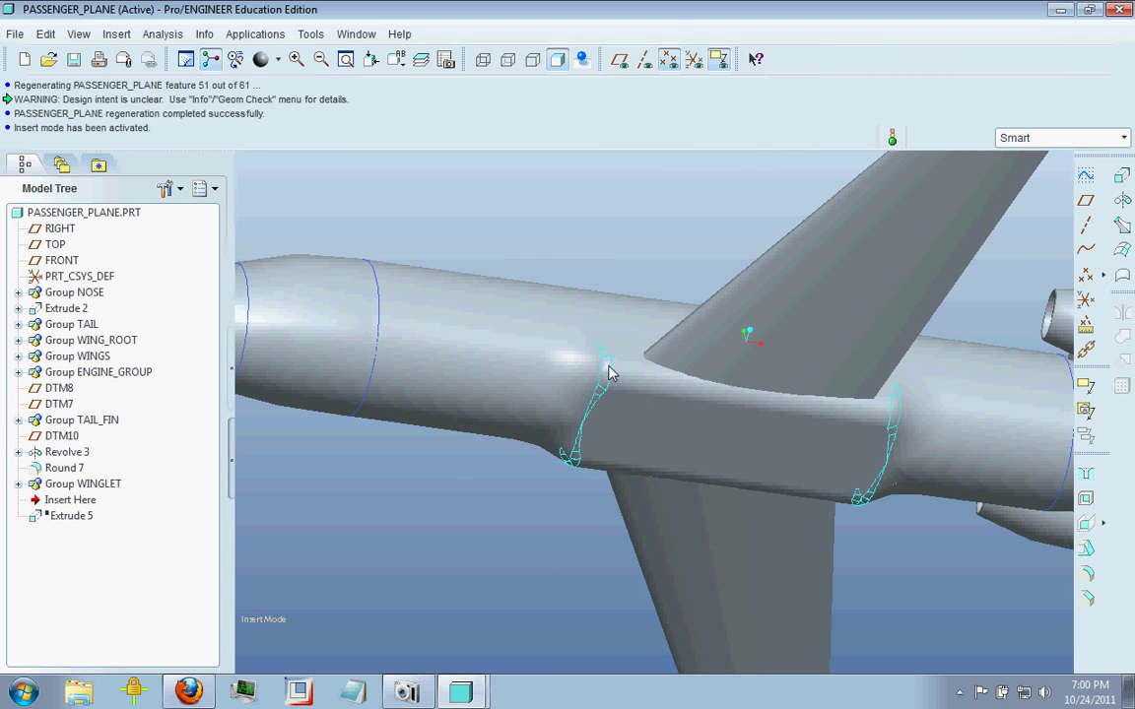
scroll(571, 316, "down", 5)
middle_click_drag(537, 269, 513, 483)
scroll(513, 483, "down", 5)
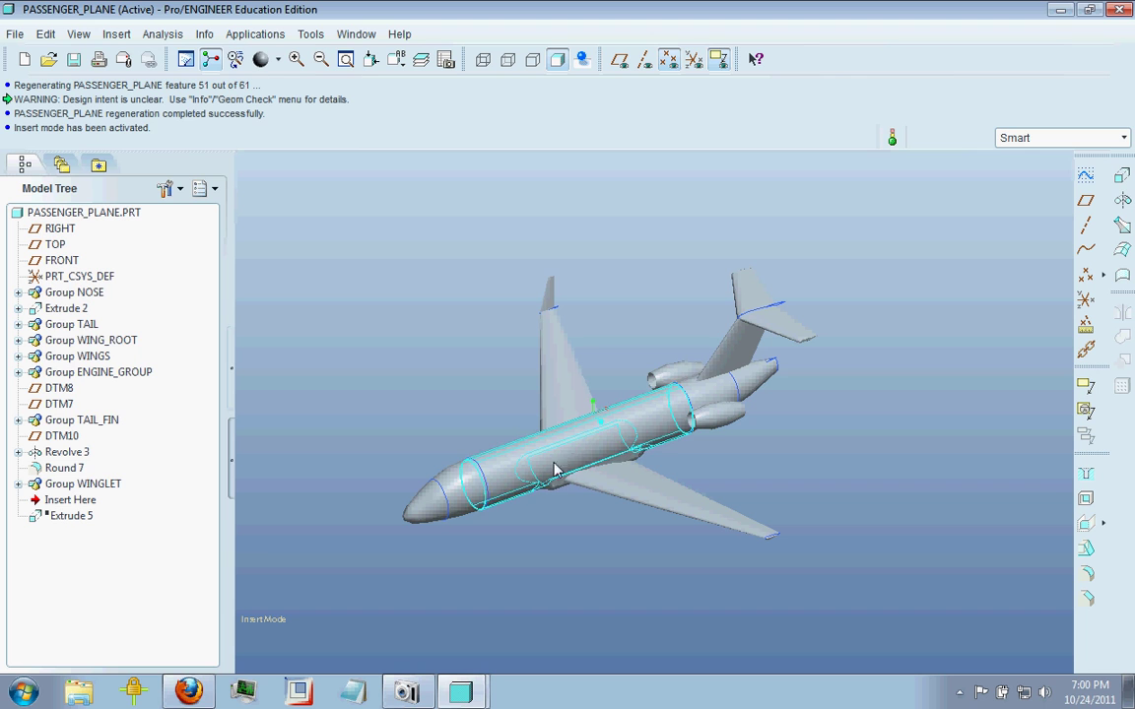
middle_click_drag(569, 503, 584, 456)
scroll(580, 456, "up", 5)
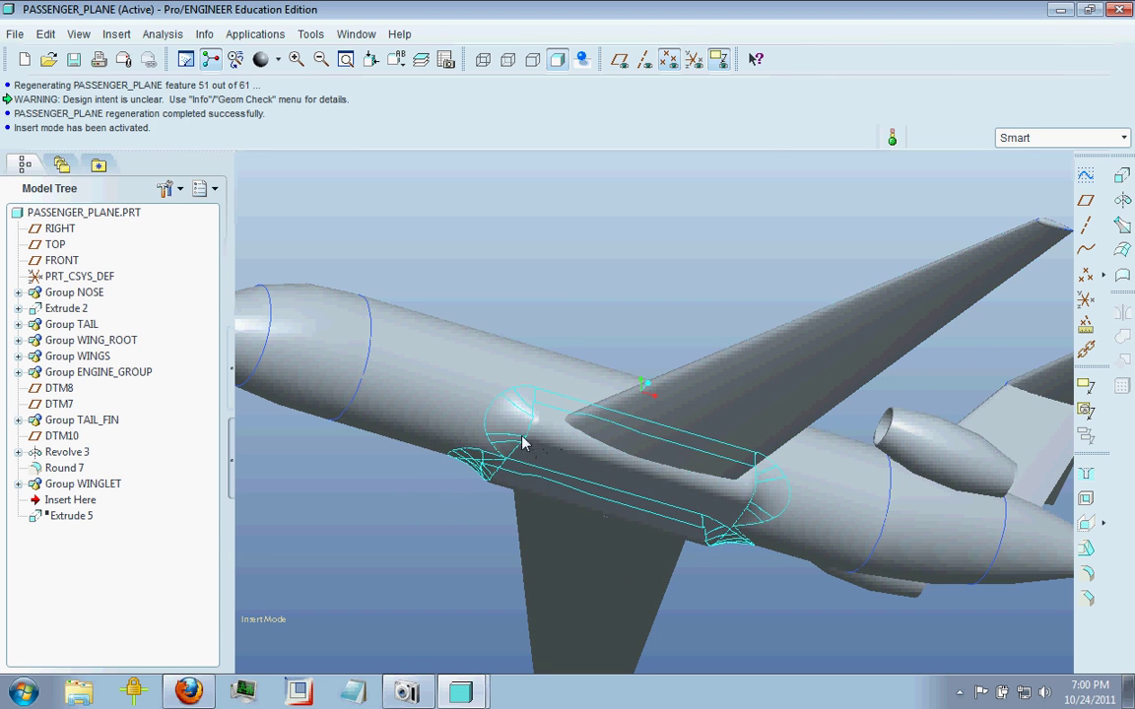
scroll(625, 465, "down", 3)
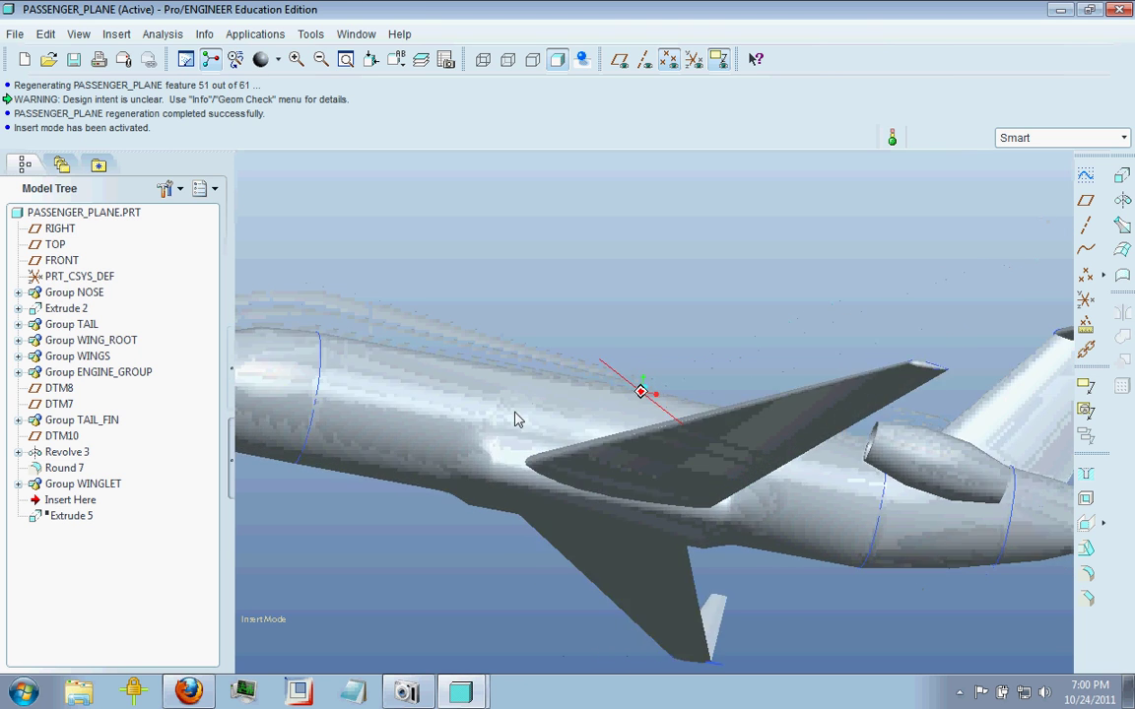
middle_click_drag(519, 418, 703, 498)
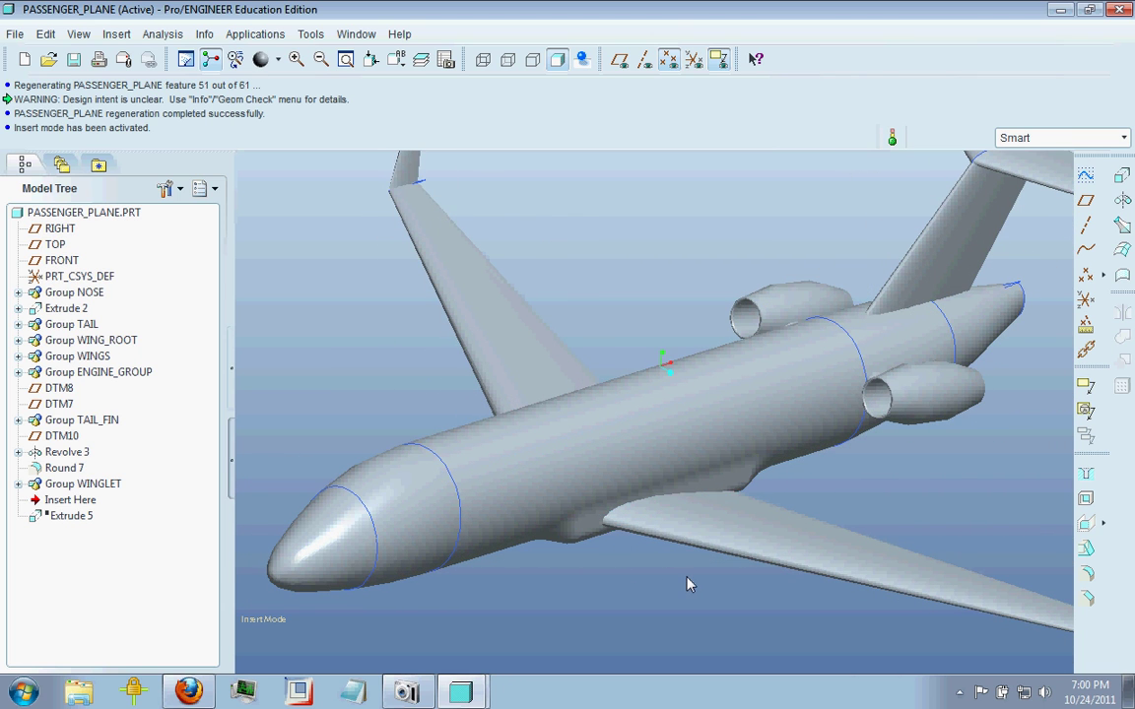
middle_click_drag(687, 586, 689, 522)
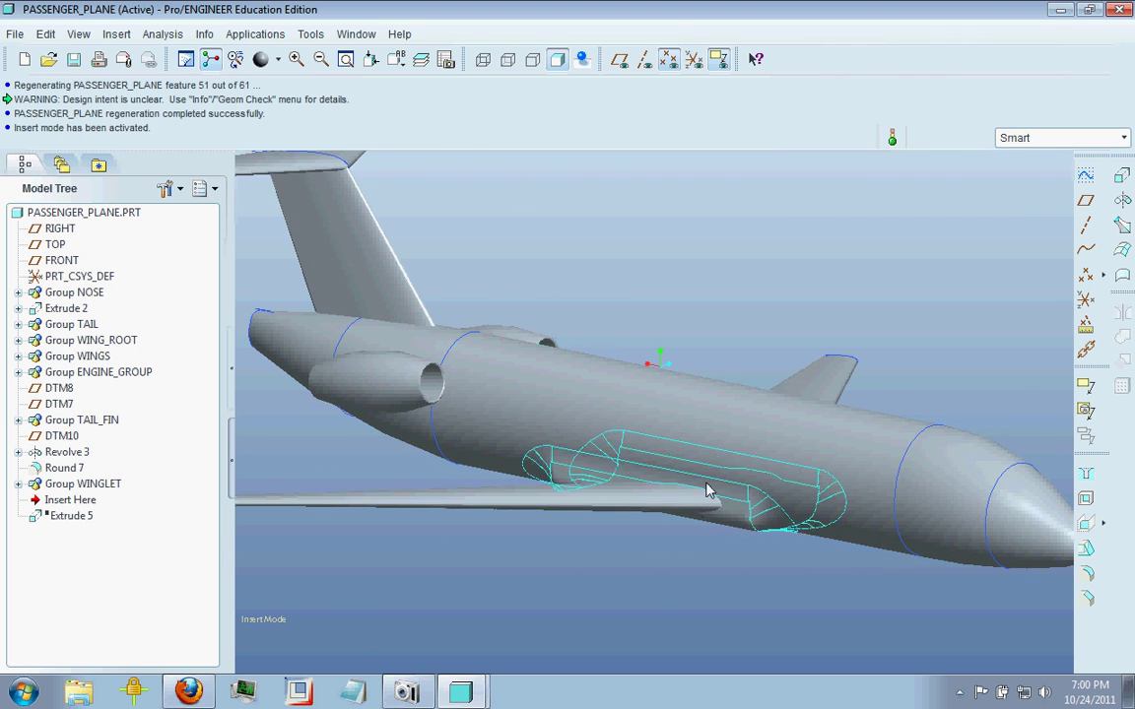
middle_click_drag(705, 493, 673, 493)
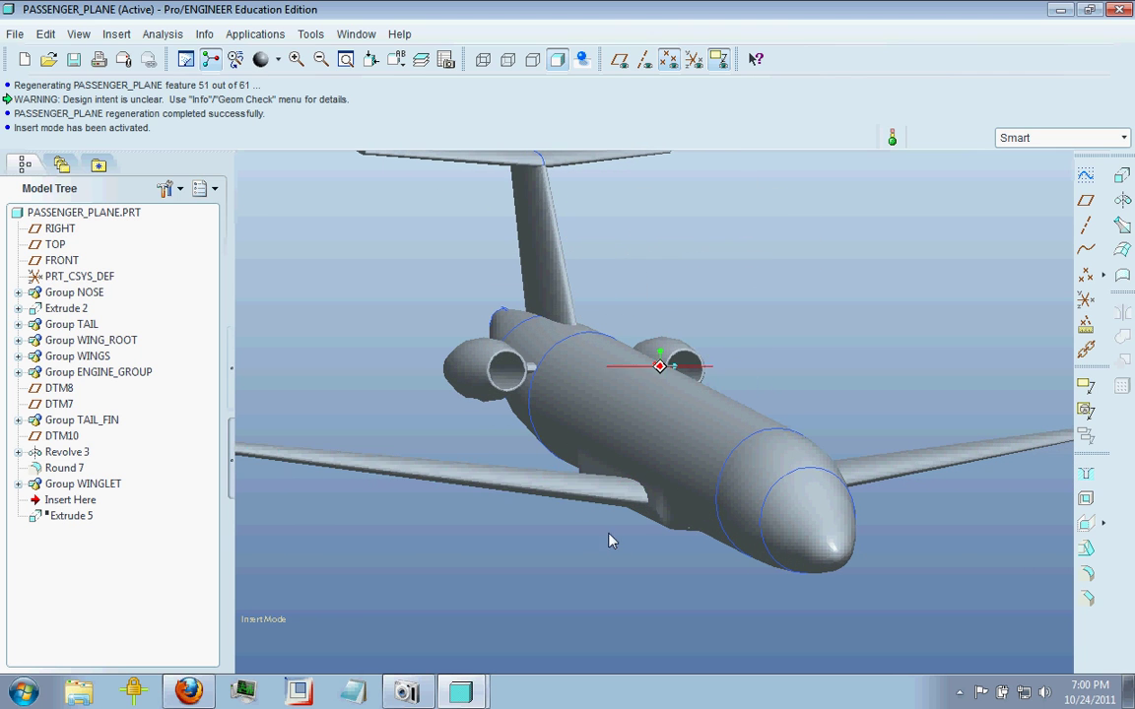
mouse_move(611, 540)
middle_mouse_down()
mouse_move(664, 540)
mouse_move(661, 549)
mouse_move(519, 423)
mouse_move(502, 485)
middle_mouse_up()
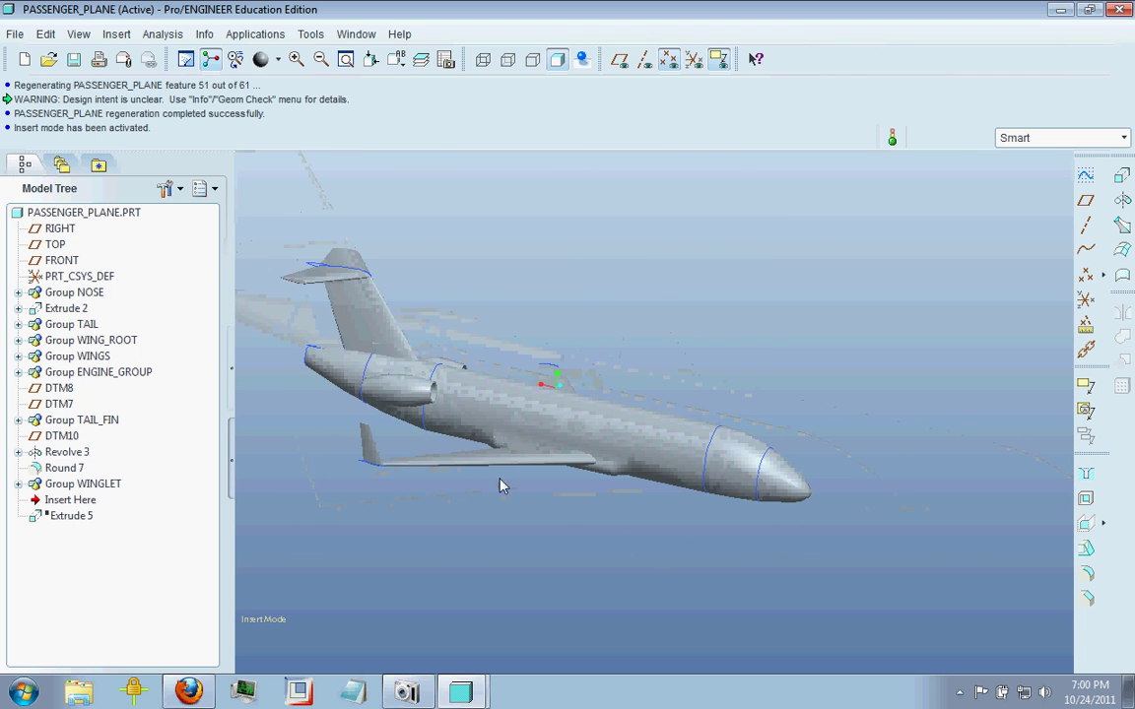
Step: Restore Extrude 5 by moving the insertion point after it, and shorten its fuselage cut depth to 9.38
left_click_drag(79, 529, 78, 527)
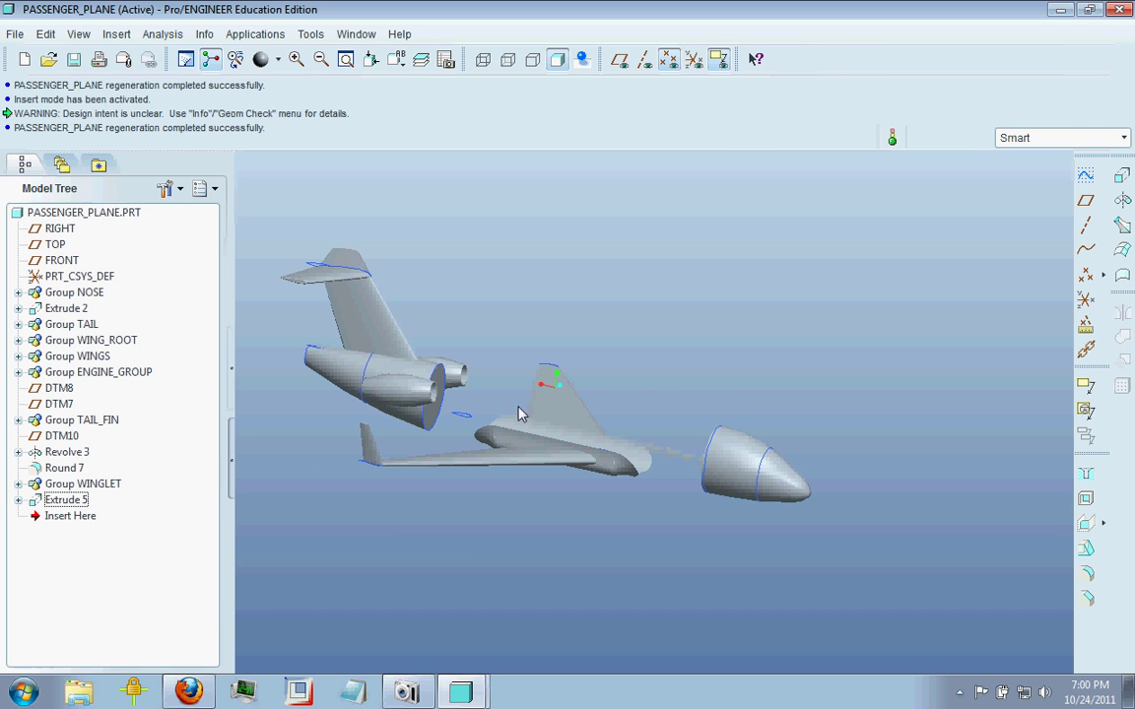
middle_click_drag(603, 386, 589, 429)
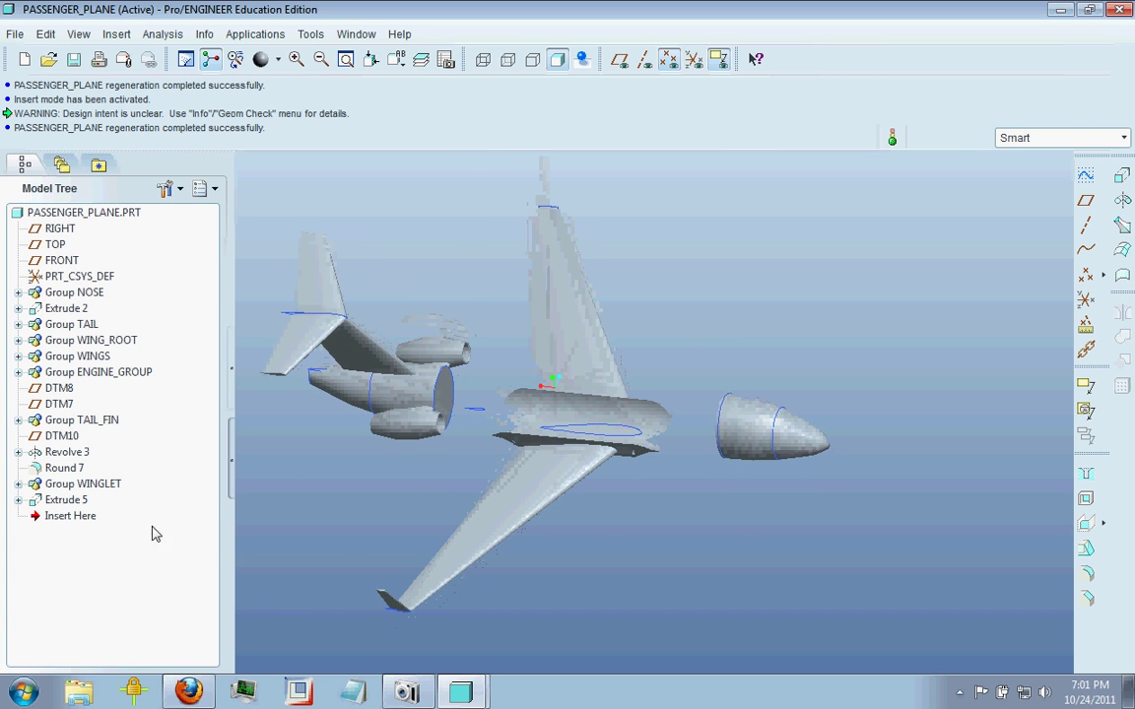
left_click(66, 500)
right_click(70, 509)
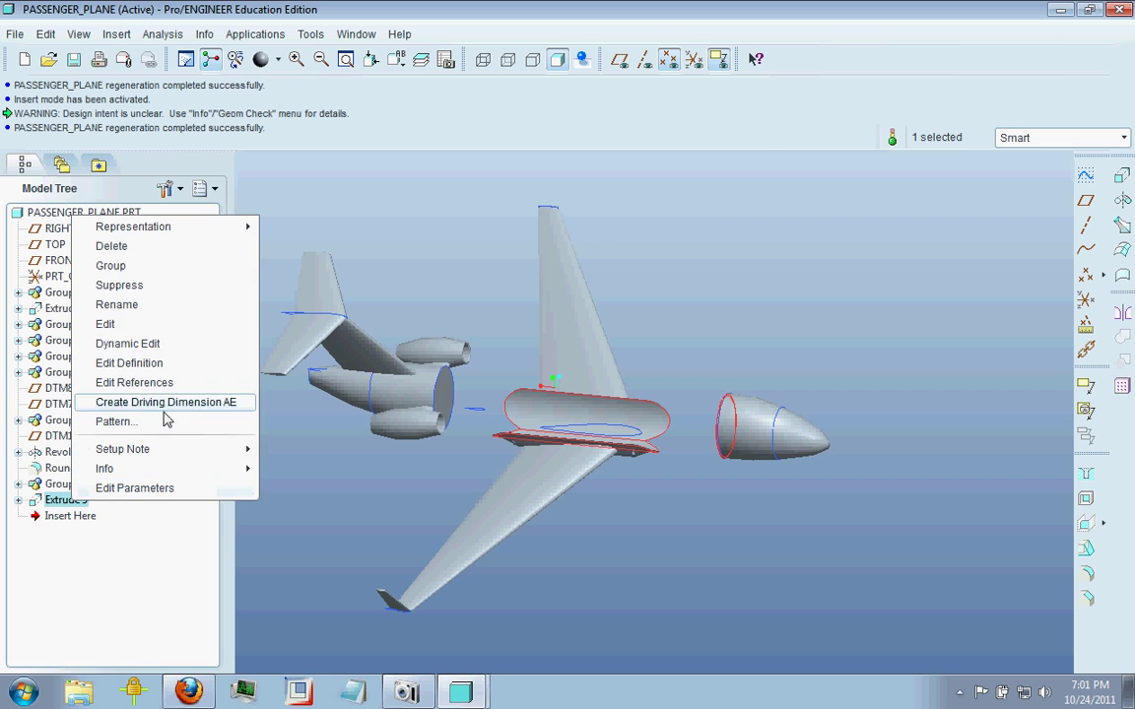
left_click(157, 366)
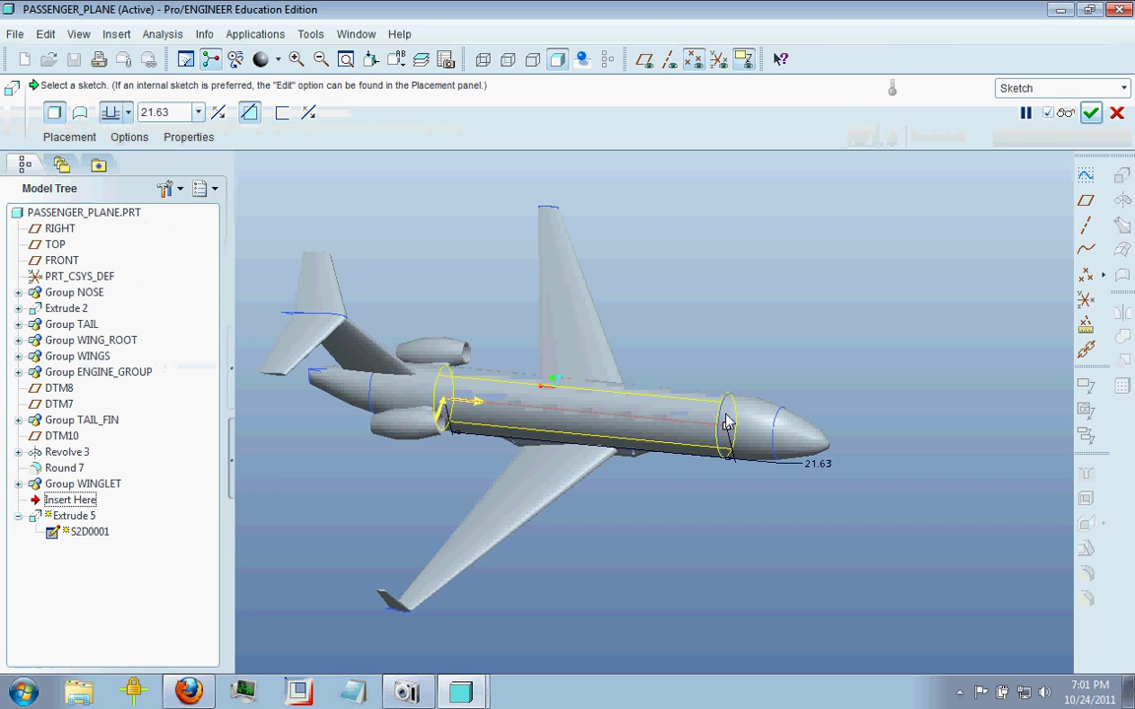
left_click_drag(608, 426, 563, 413)
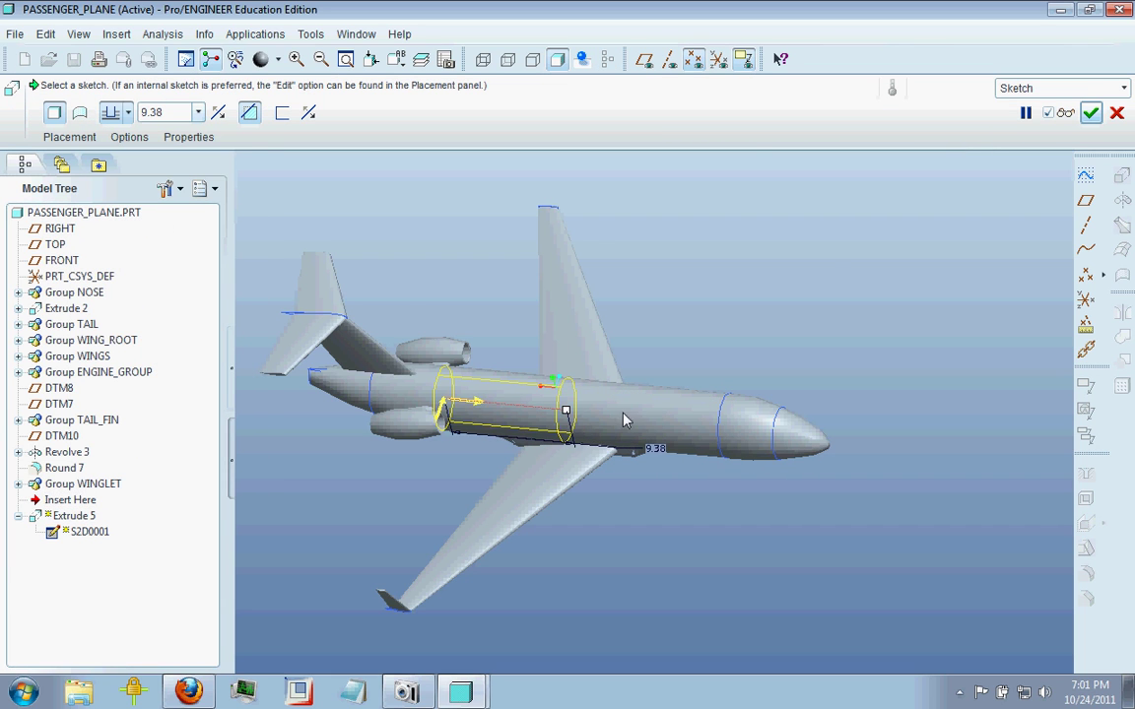
left_click(1096, 113)
Step: Inspect the wing root at the opened fuselage section and expand the WING_ROOT group to locate Extrude 3
mouse_move(608, 456)
middle_mouse_down()
mouse_move(582, 451)
mouse_move(652, 482)
mouse_move(608, 476)
middle_mouse_up()
scroll(582, 451, "up", 5)
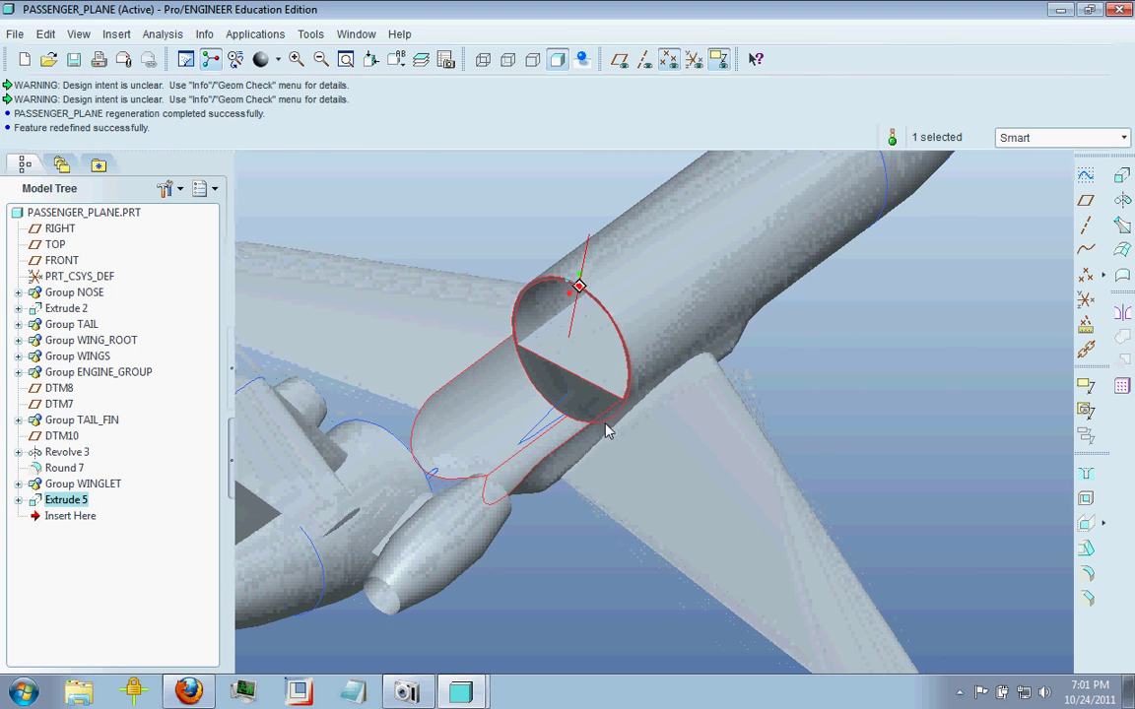
left_click(583, 355)
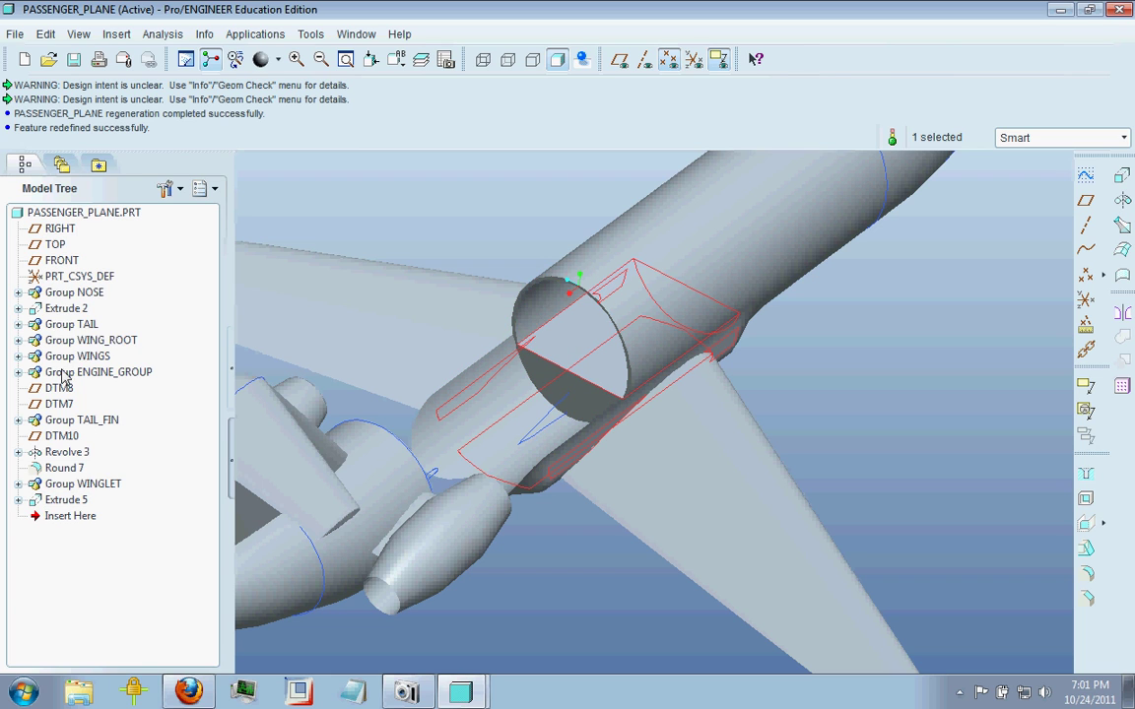
left_click(19, 341)
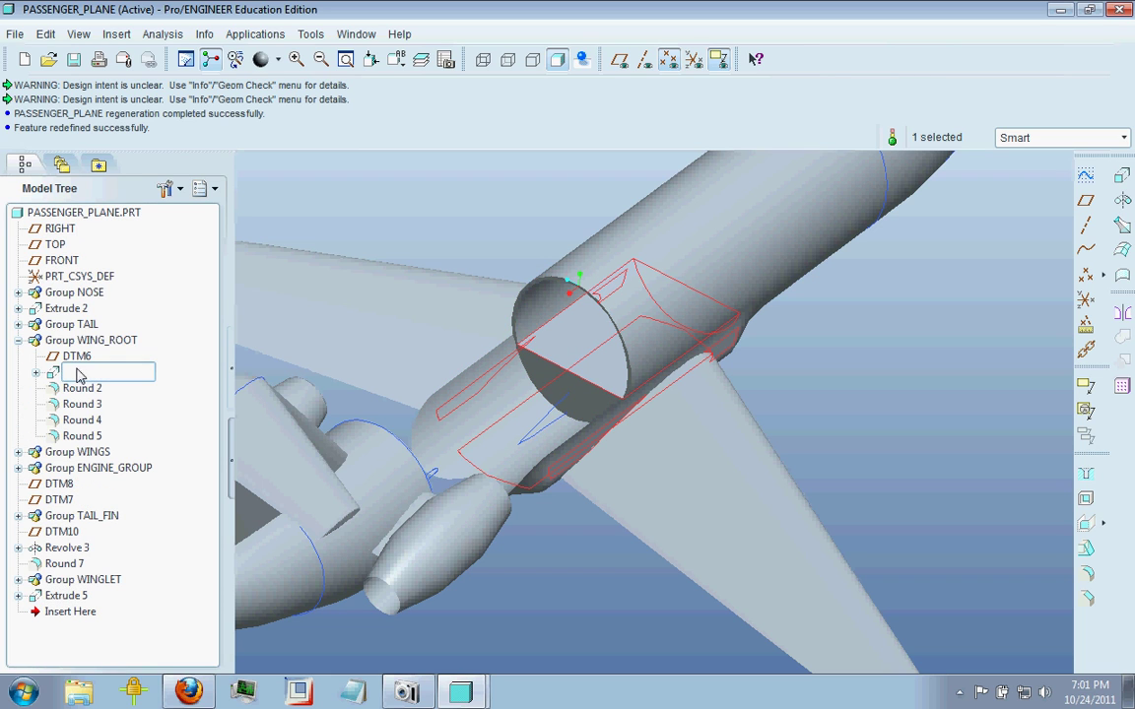
middle_click_drag(623, 382, 665, 418)
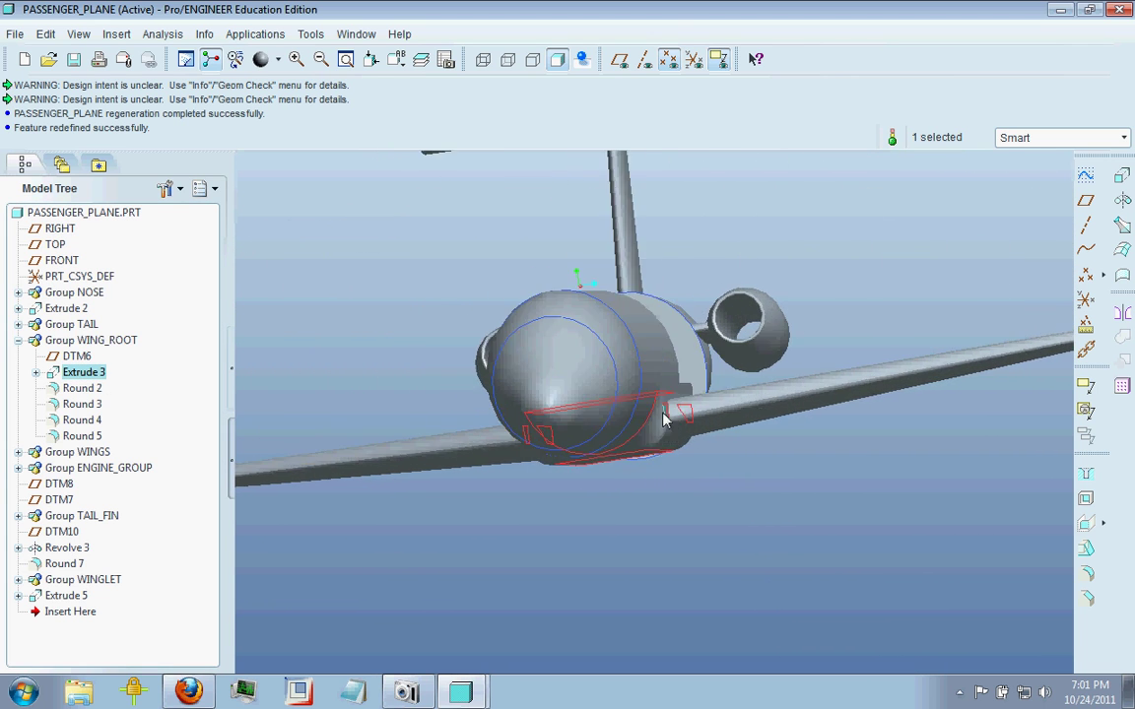
Step: Open the definition of Extrude 3 in the WING_ROOT group, examine its block under the fuselage from several angles, and close the definition
right_click(95, 374)
left_click(155, 515)
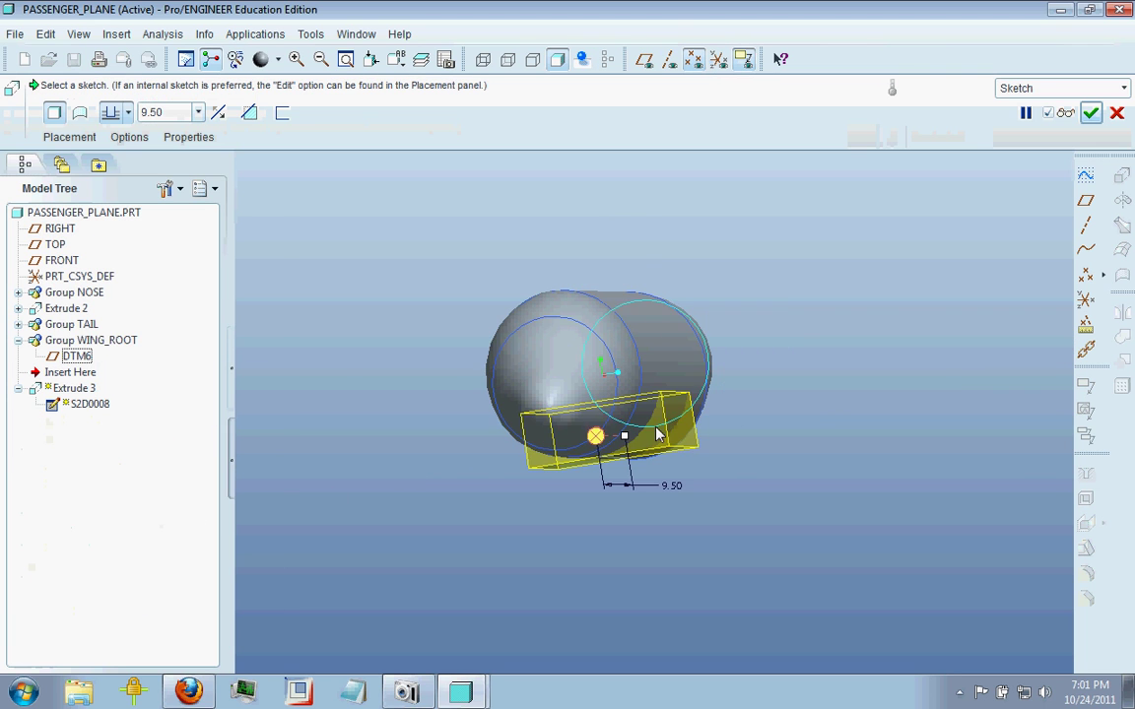
middle_click_drag(532, 394, 469, 384)
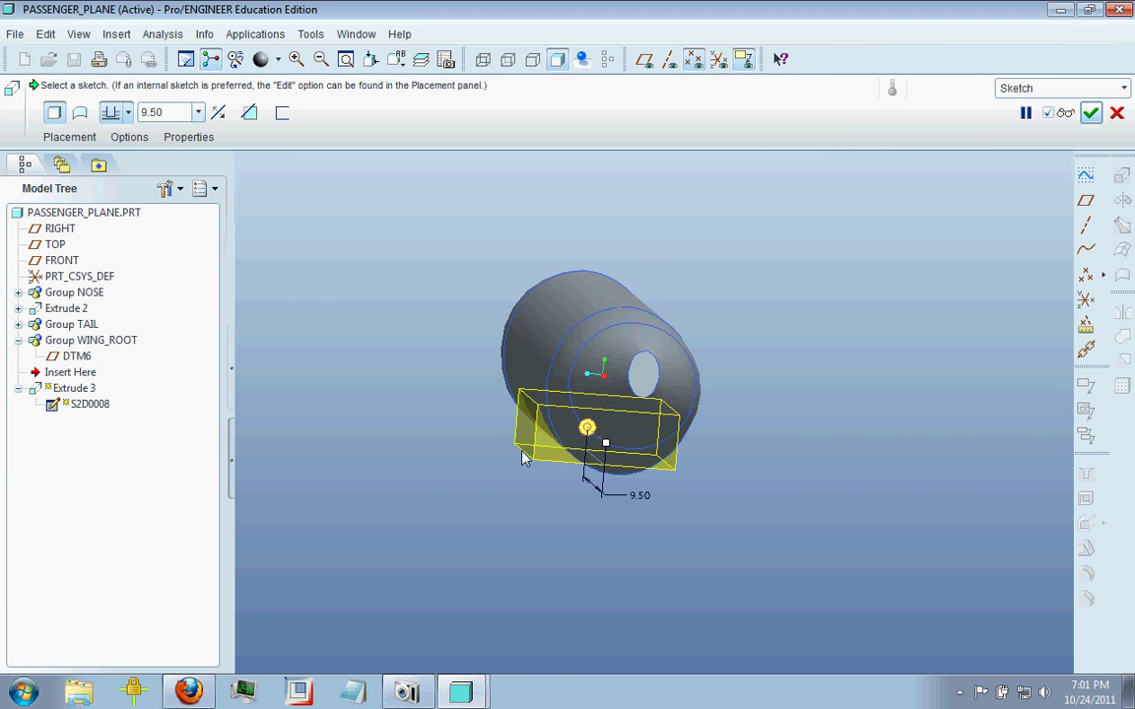
middle_click_drag(566, 416, 627, 467)
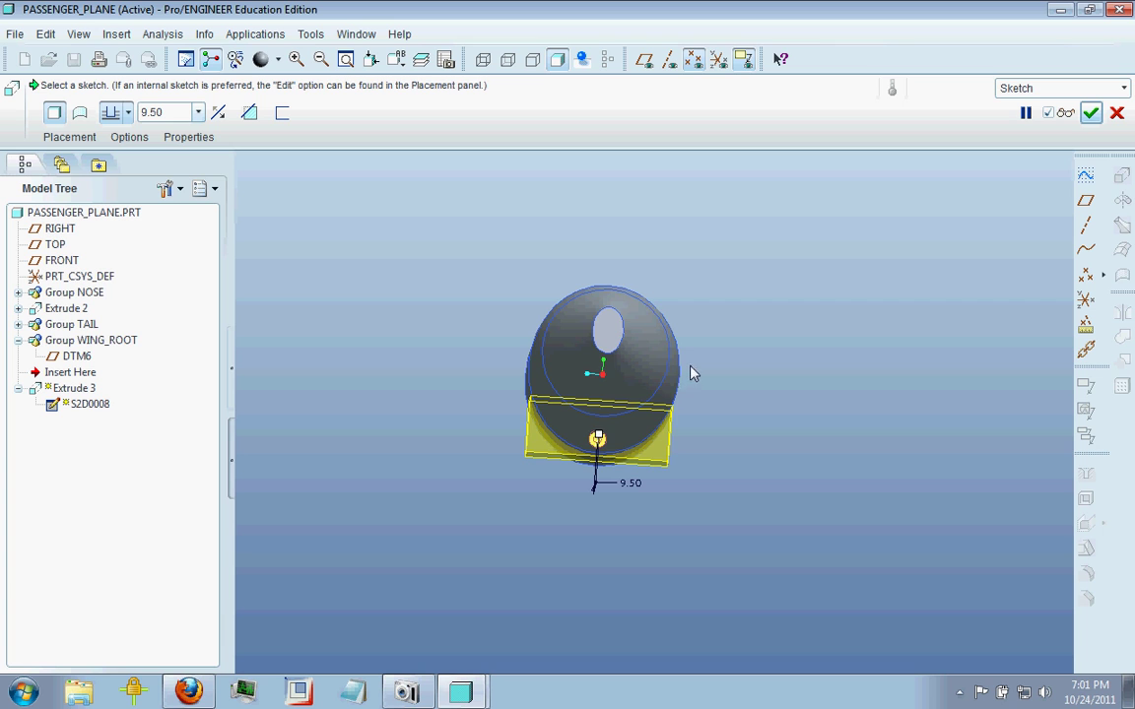
middle_click_drag(678, 392, 690, 428)
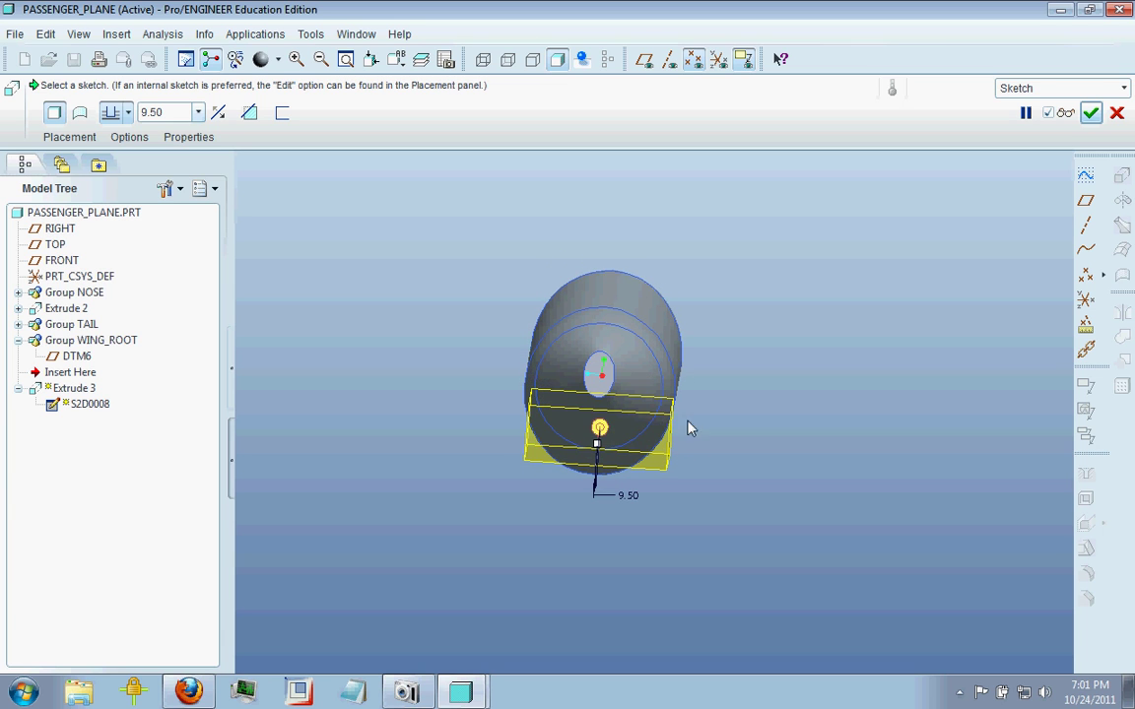
middle_click_drag(676, 475, 680, 460)
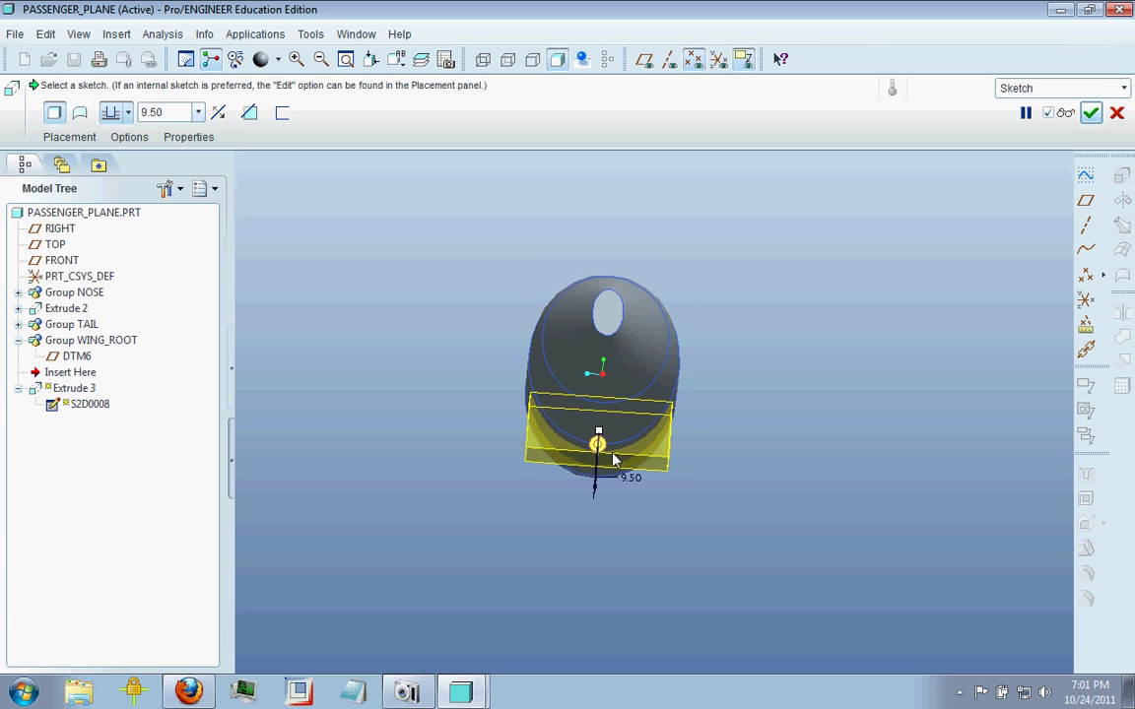
scroll(623, 461, "down", 4)
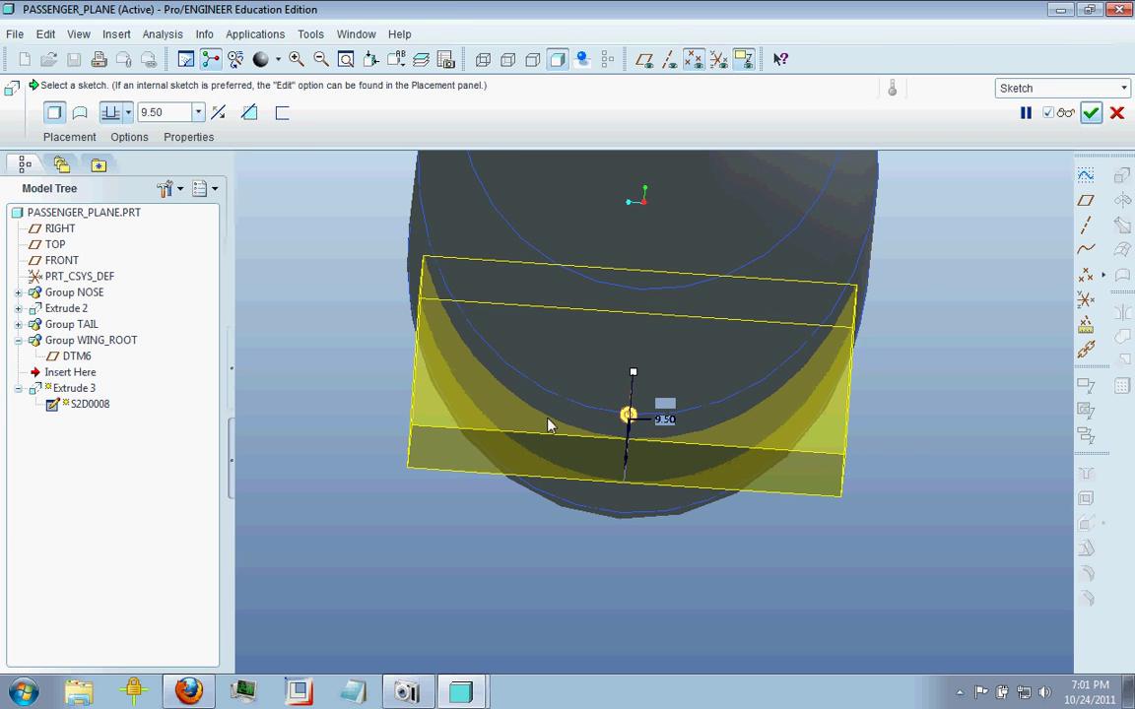
mouse_move(549, 426)
middle_mouse_down()
mouse_move(552, 398)
mouse_move(849, 426)
middle_mouse_up()
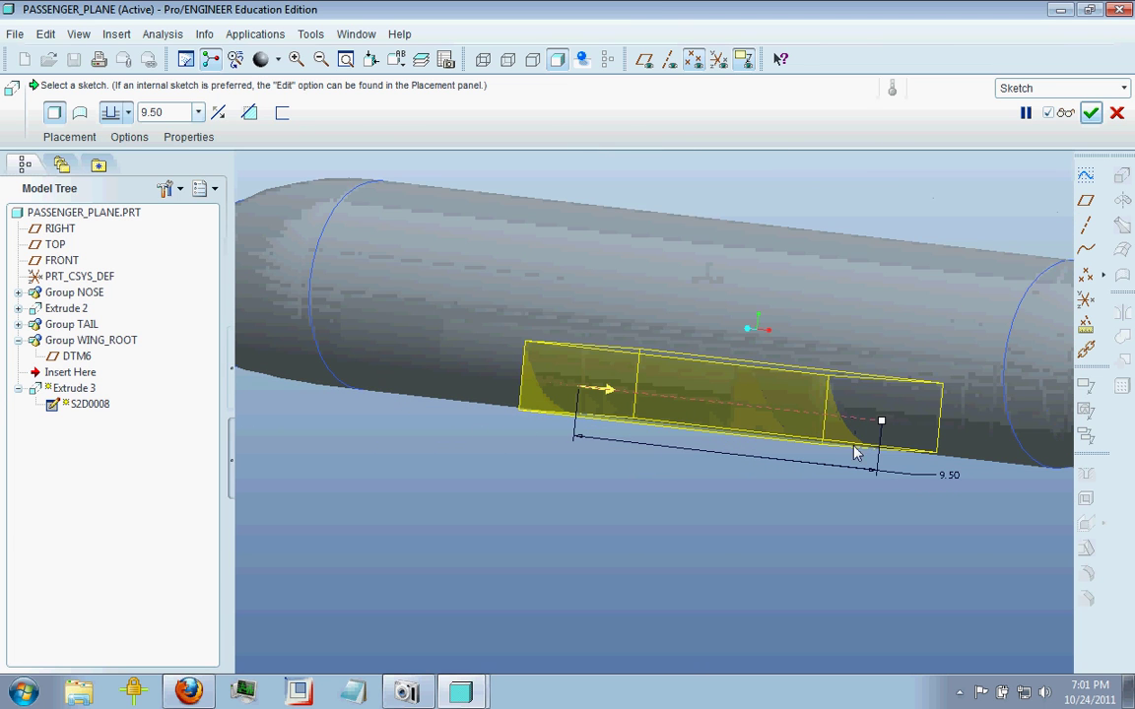
mouse_move(707, 468)
middle_mouse_down()
mouse_move(608, 431)
mouse_move(631, 385)
mouse_move(709, 385)
mouse_move(685, 438)
mouse_move(640, 451)
mouse_move(639, 474)
mouse_move(651, 474)
middle_mouse_up()
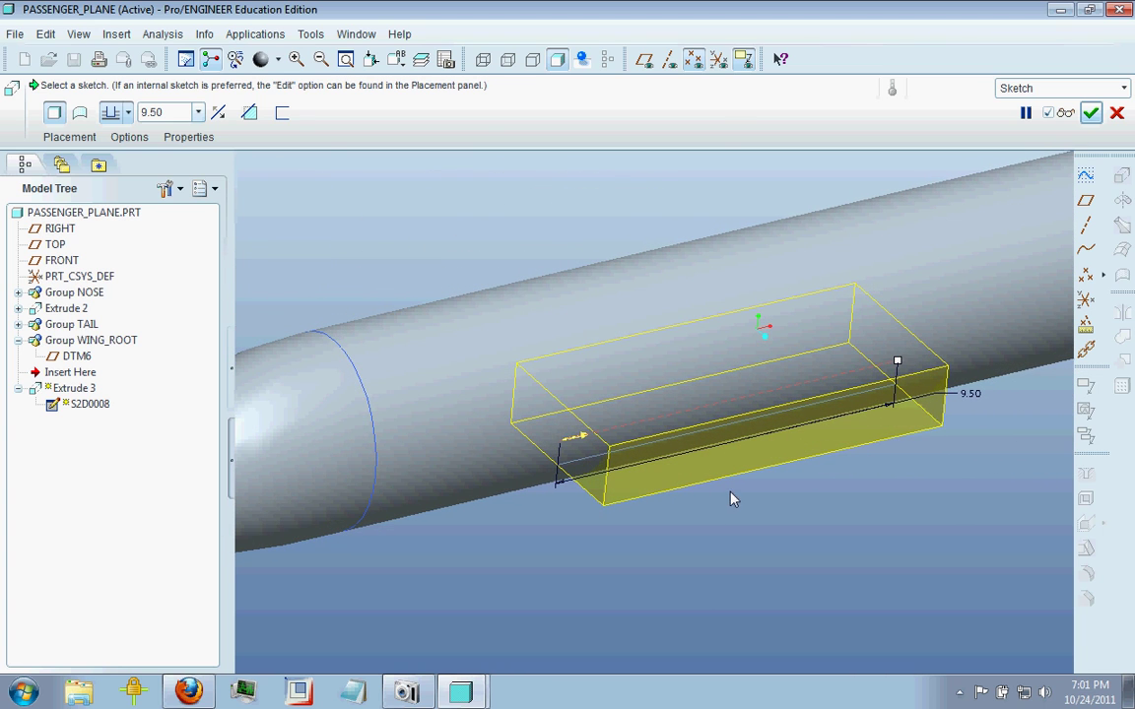
left_click(1091, 112)
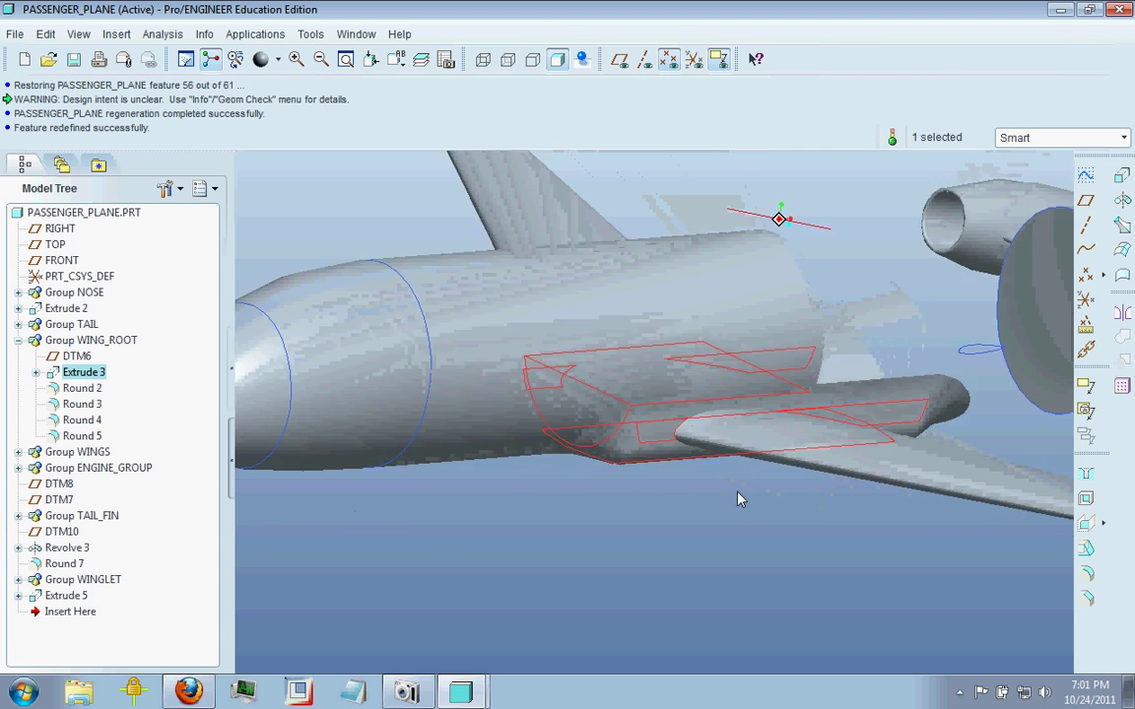
Step: Examine Round 2 and Round 3 of the WING_ROOT group on the fairing from the front, side and underside
left_click(82, 389)
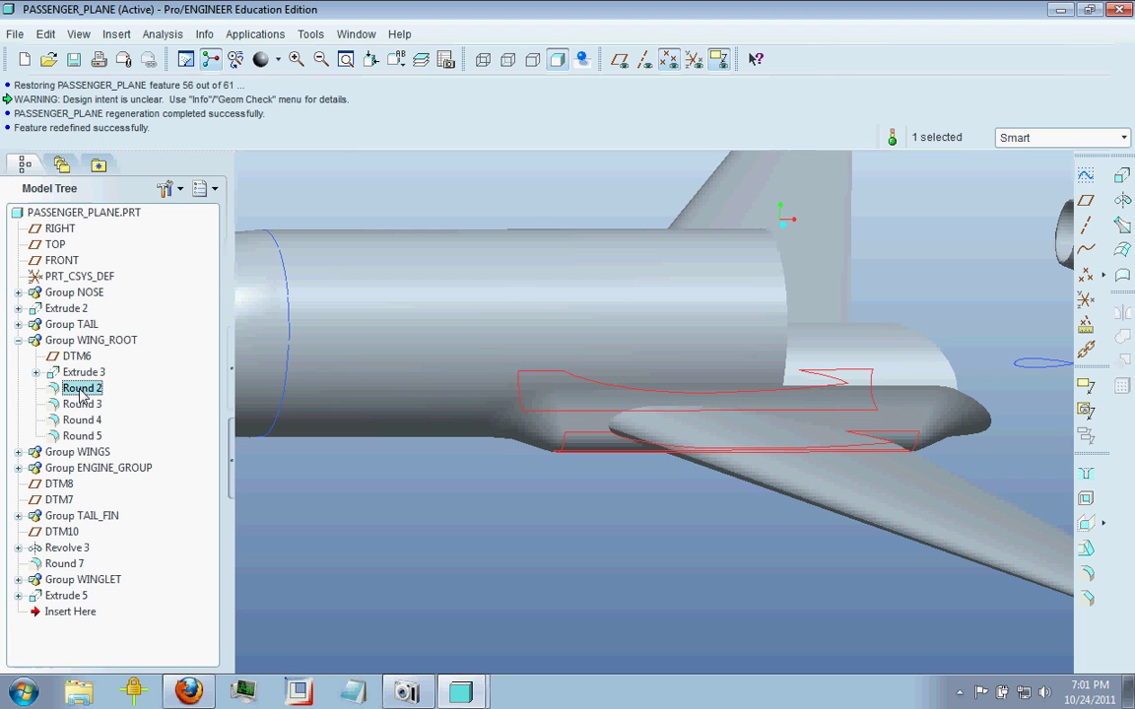
middle_click_drag(376, 426, 701, 457)
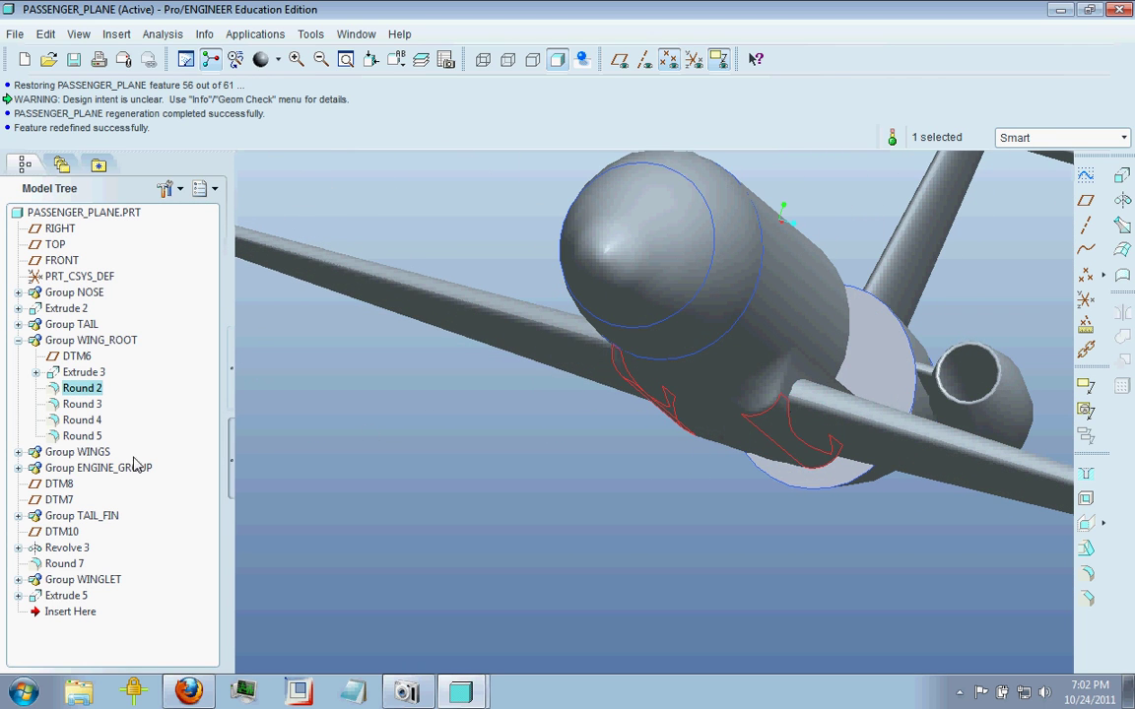
left_click(71, 405)
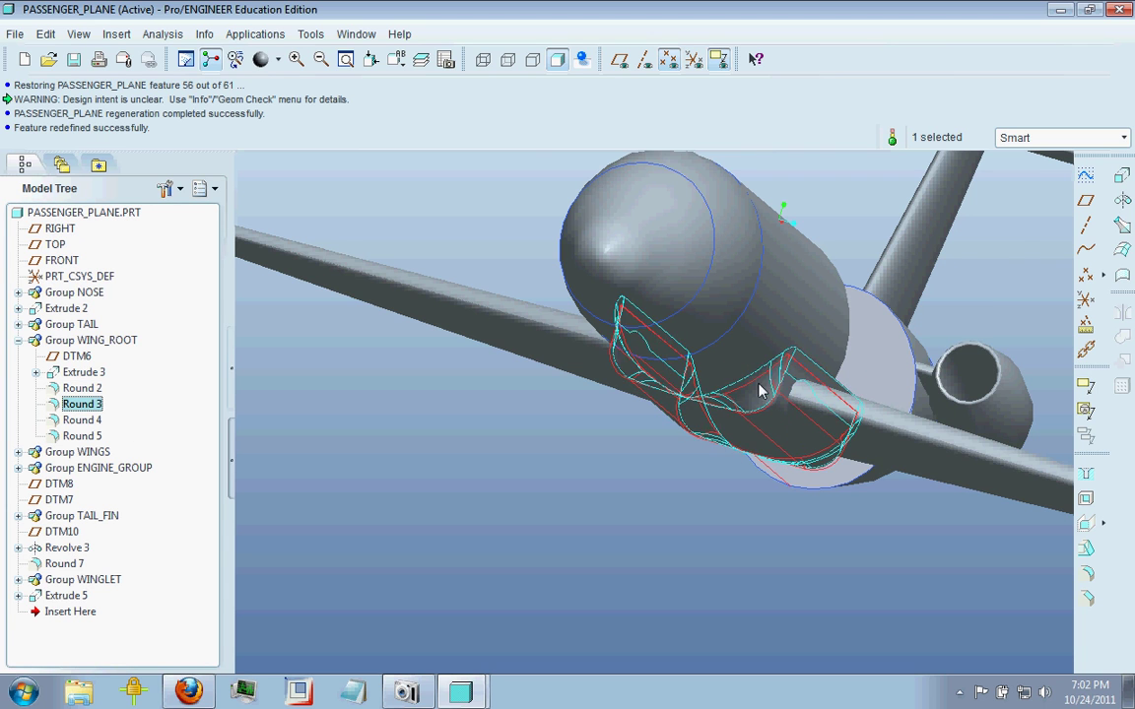
scroll(773, 422, "down", 3)
middle_click_drag(773, 422, 670, 405)
scroll(645, 402, "down", 3)
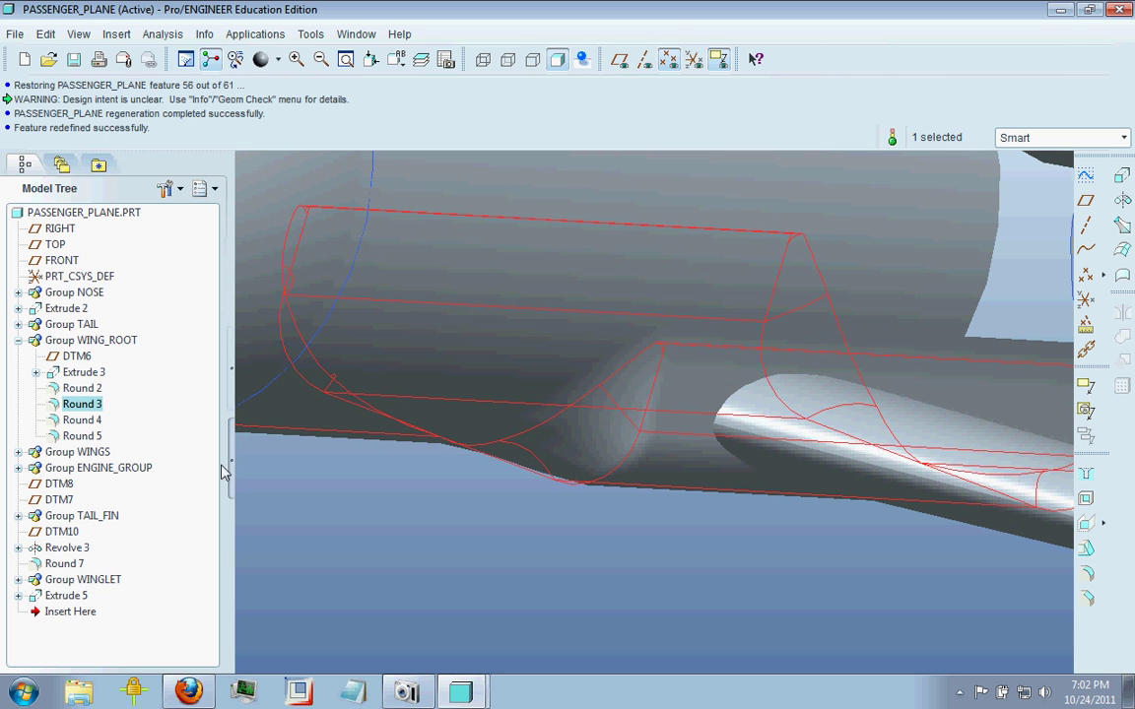
right_click(85, 412)
middle_click_drag(699, 544, 674, 394)
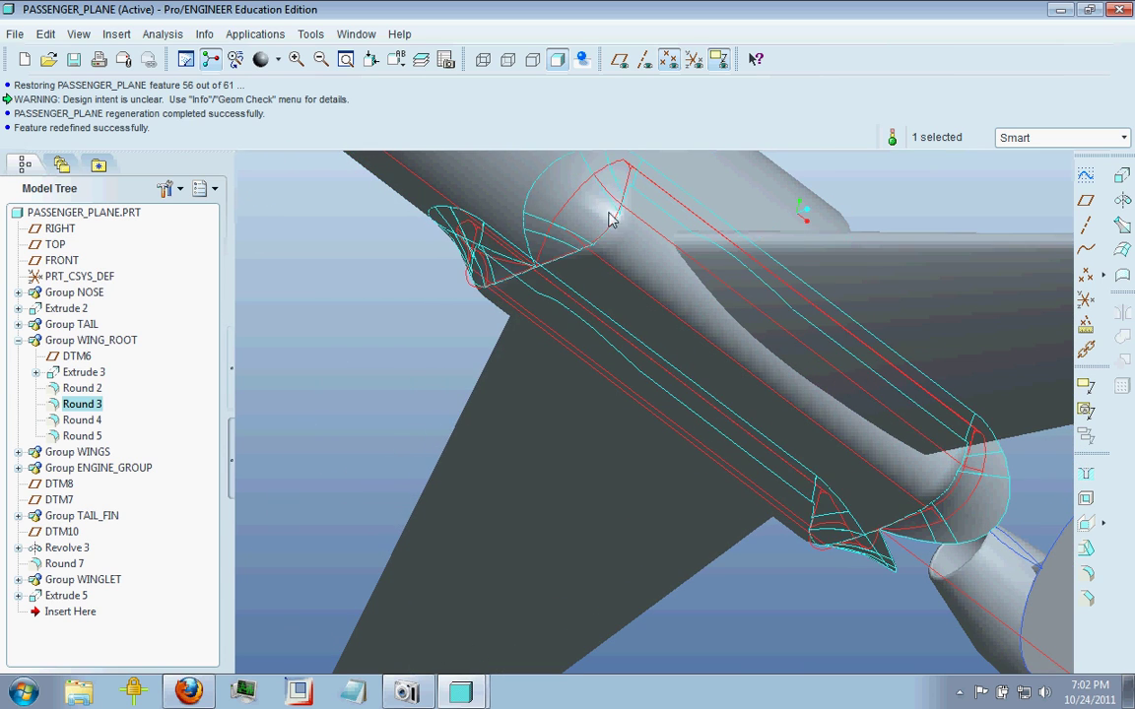
middle_click_drag(885, 452, 726, 486)
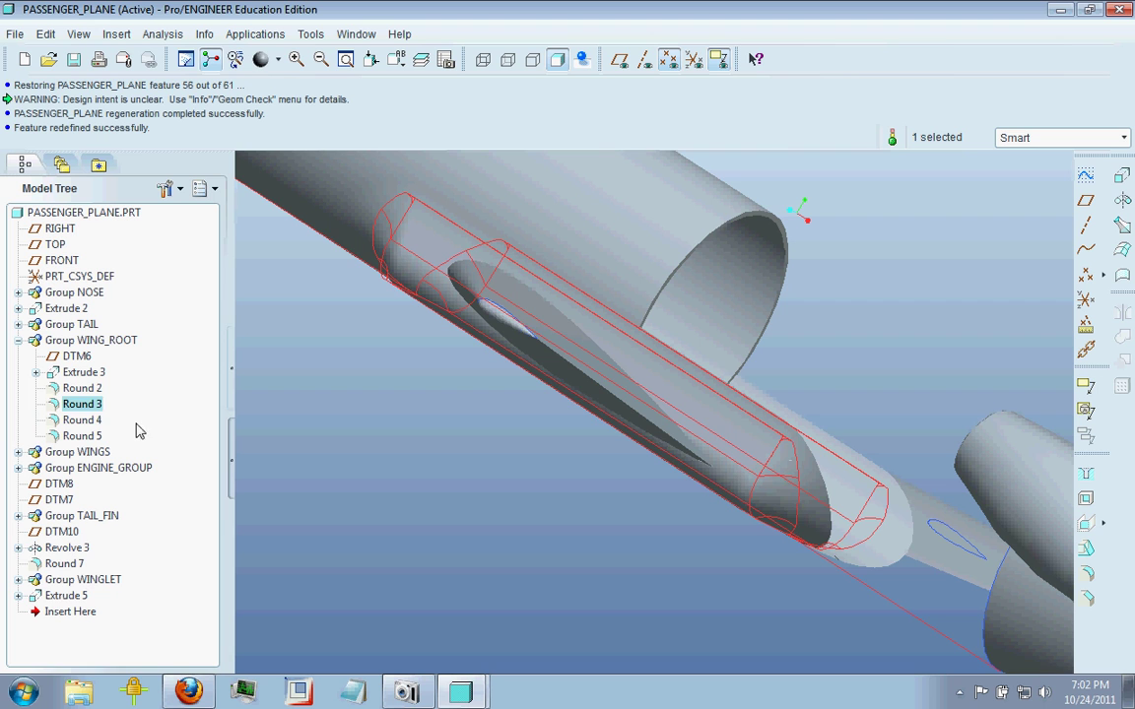
Step: Examine Round 4 of the WING_ROOT group where the fairing meets the fuselage underside
left_click(93, 419)
middle_click_drag(577, 393, 524, 547)
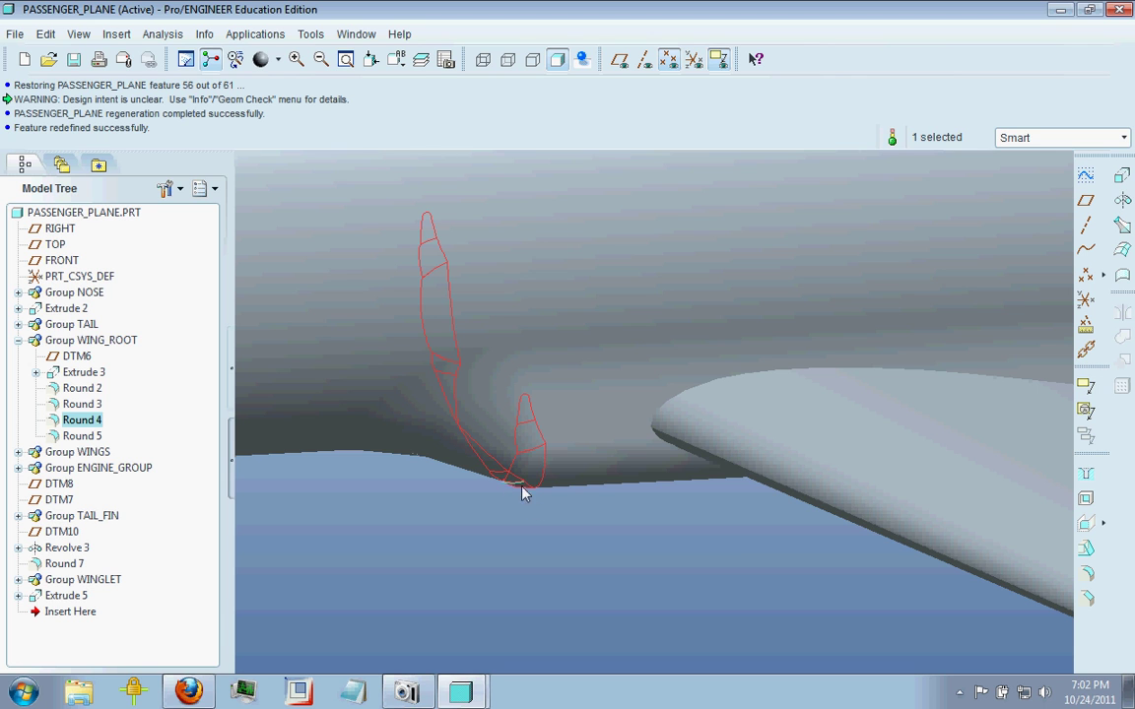
scroll(490, 515, "down", 5)
middle_click_drag(637, 578, 591, 416)
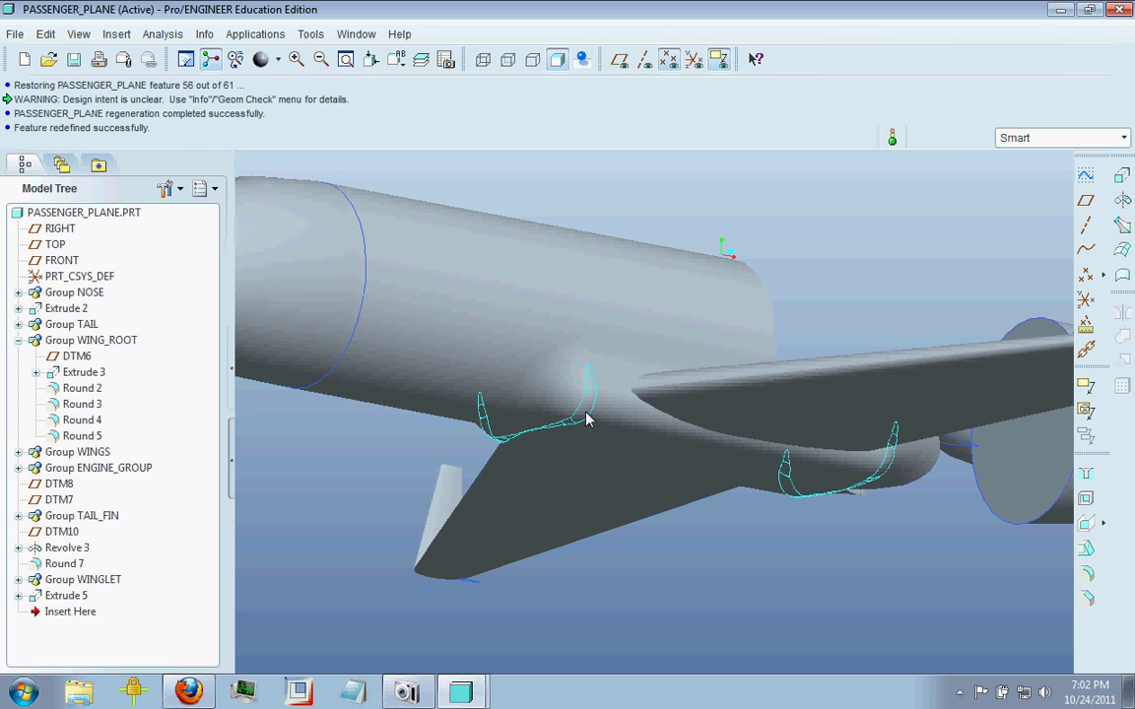
Step: Select Round 4 of the WING_ROOT group and compare its edges at the front and rear ends of the fairing
middle_click_drag(587, 419, 519, 517)
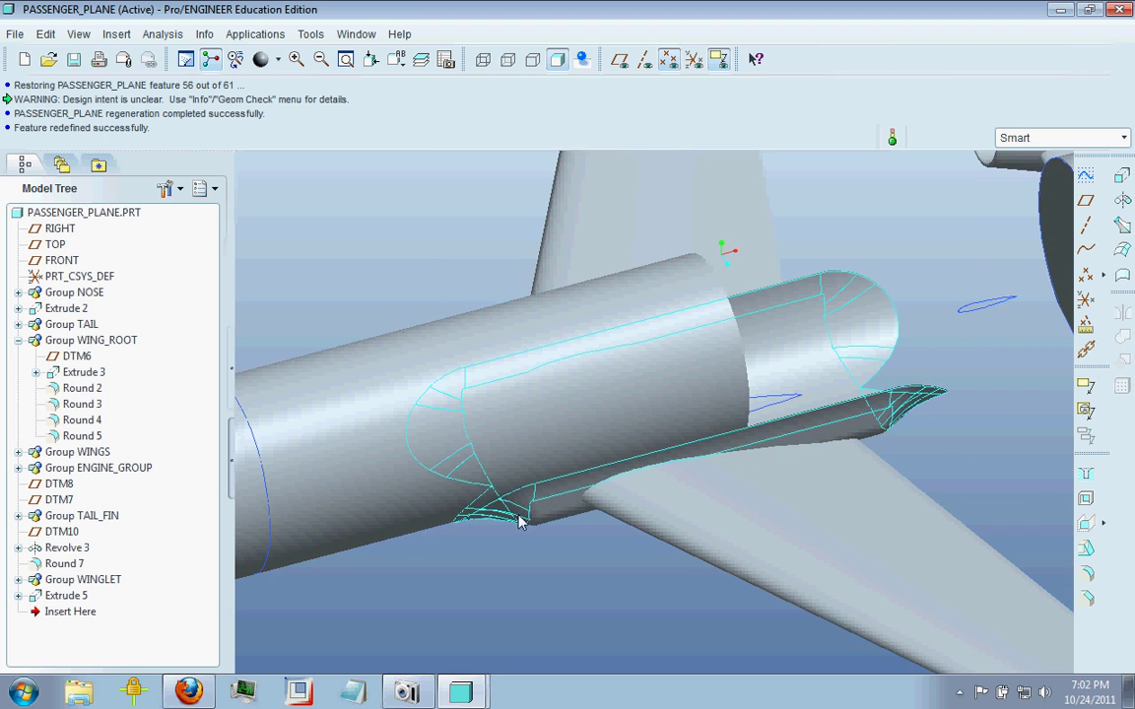
left_click(896, 444)
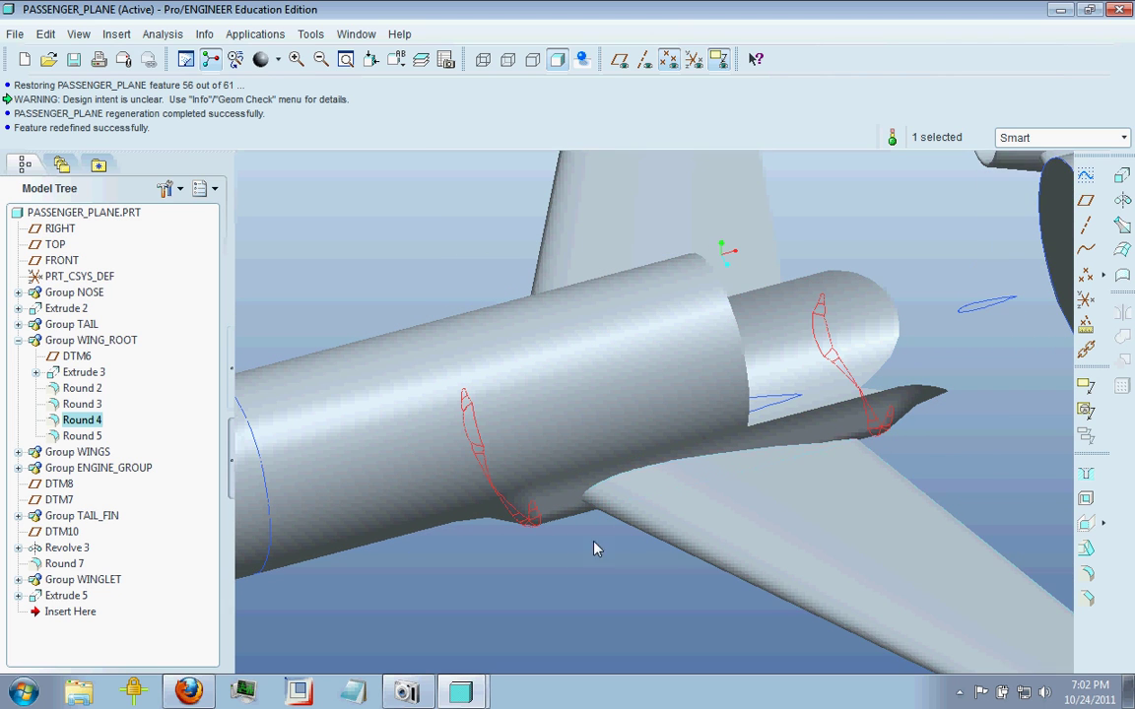
middle_click_drag(562, 582, 598, 358)
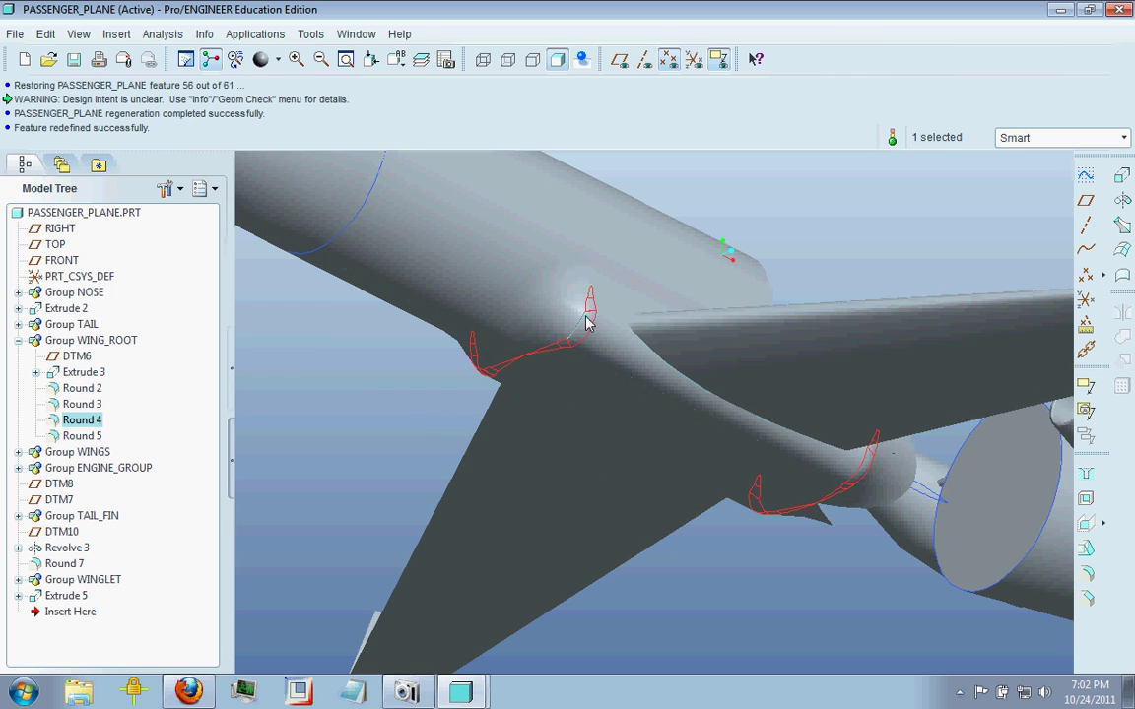
Step: Select Round 5 of the WING_ROOT group and examine its blend between fairing and fuselage from the side and underside
left_click(89, 435)
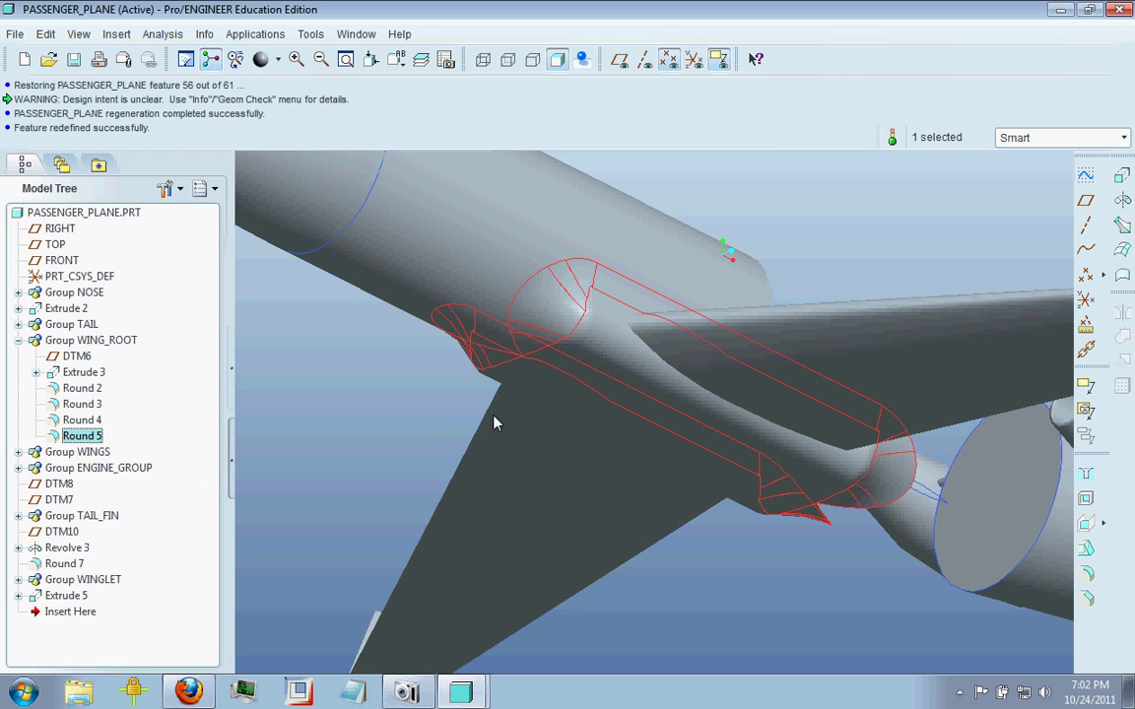
middle_click_drag(566, 303, 529, 380)
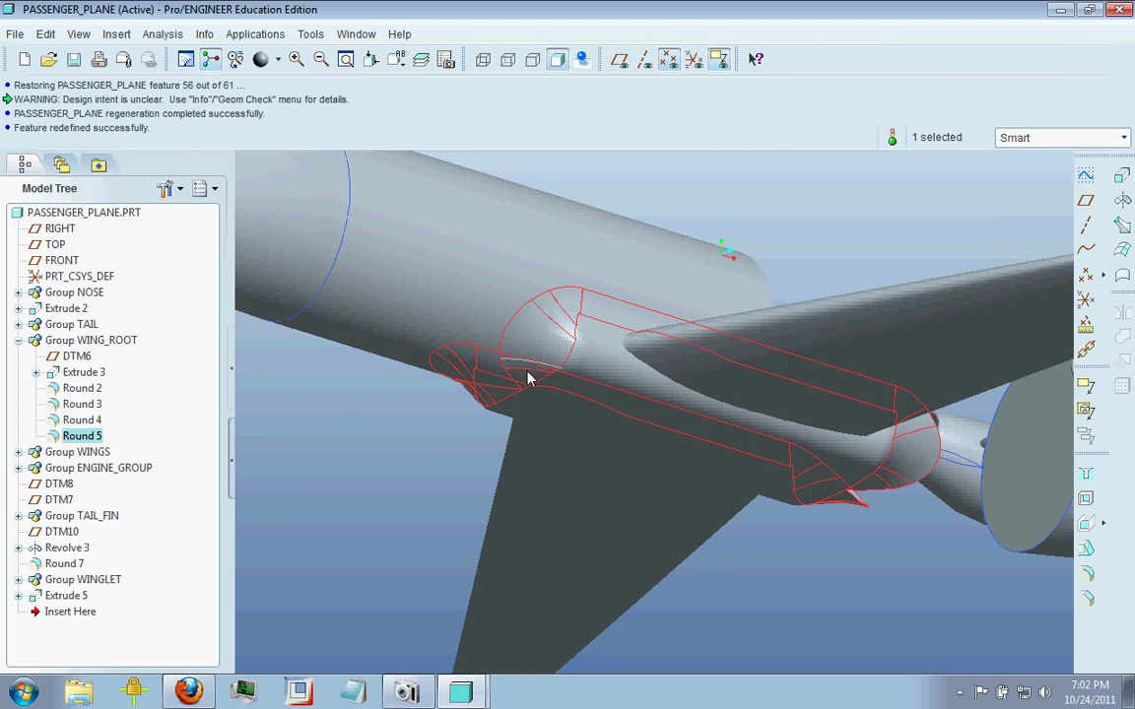
middle_click_drag(580, 336, 580, 393)
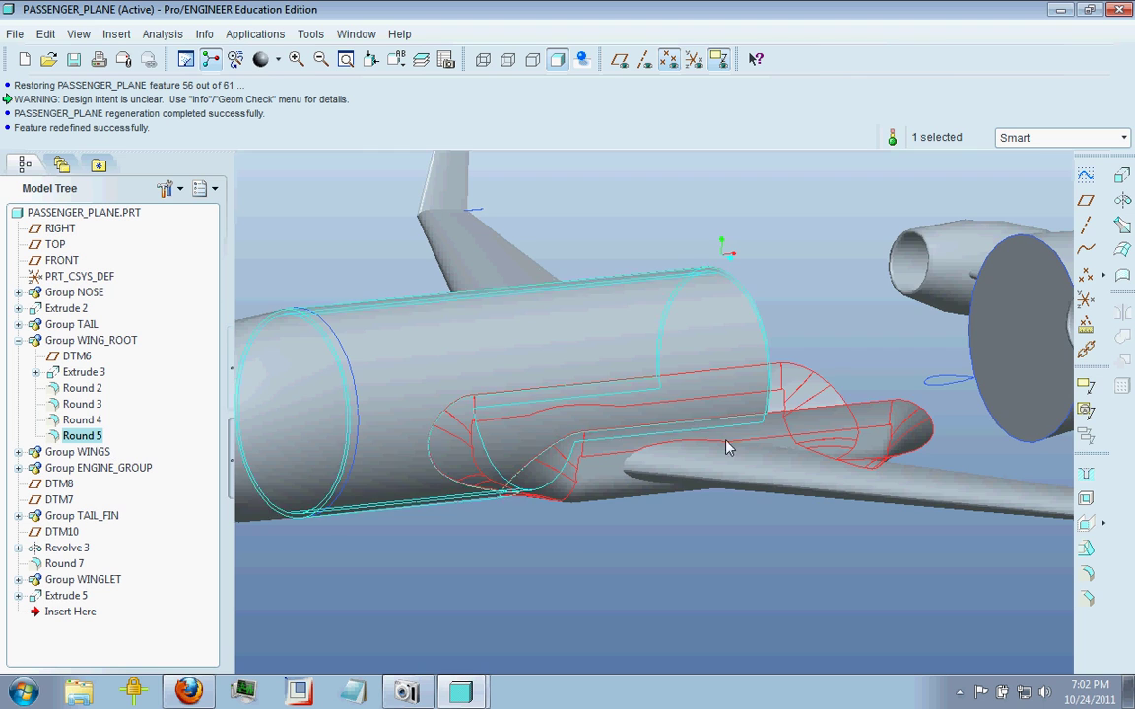
scroll(581, 453, "up", 5)
scroll(589, 474, "down", 5)
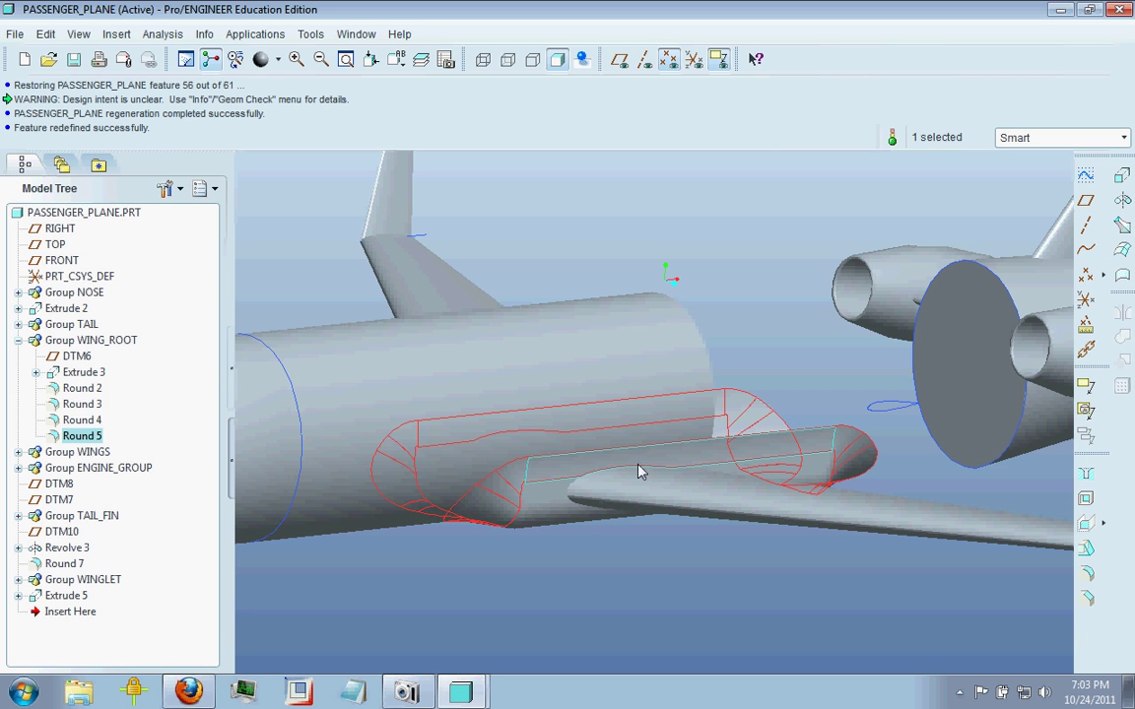
middle_click_drag(593, 478, 862, 455)
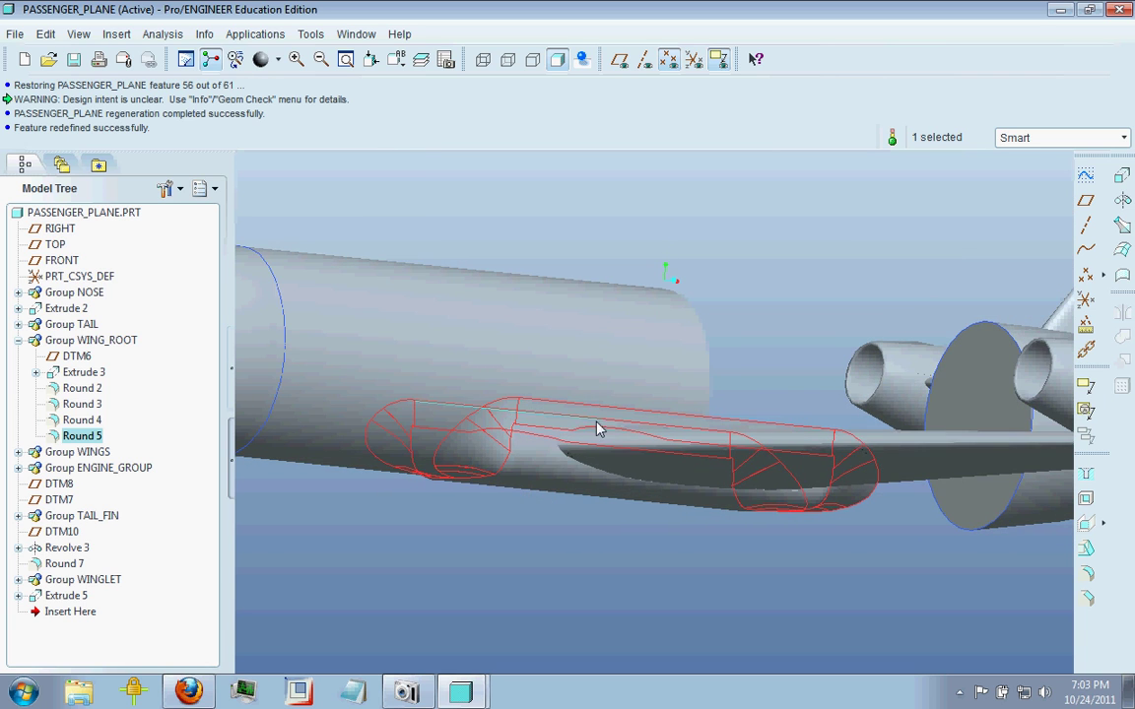
middle_click_drag(596, 428, 658, 272)
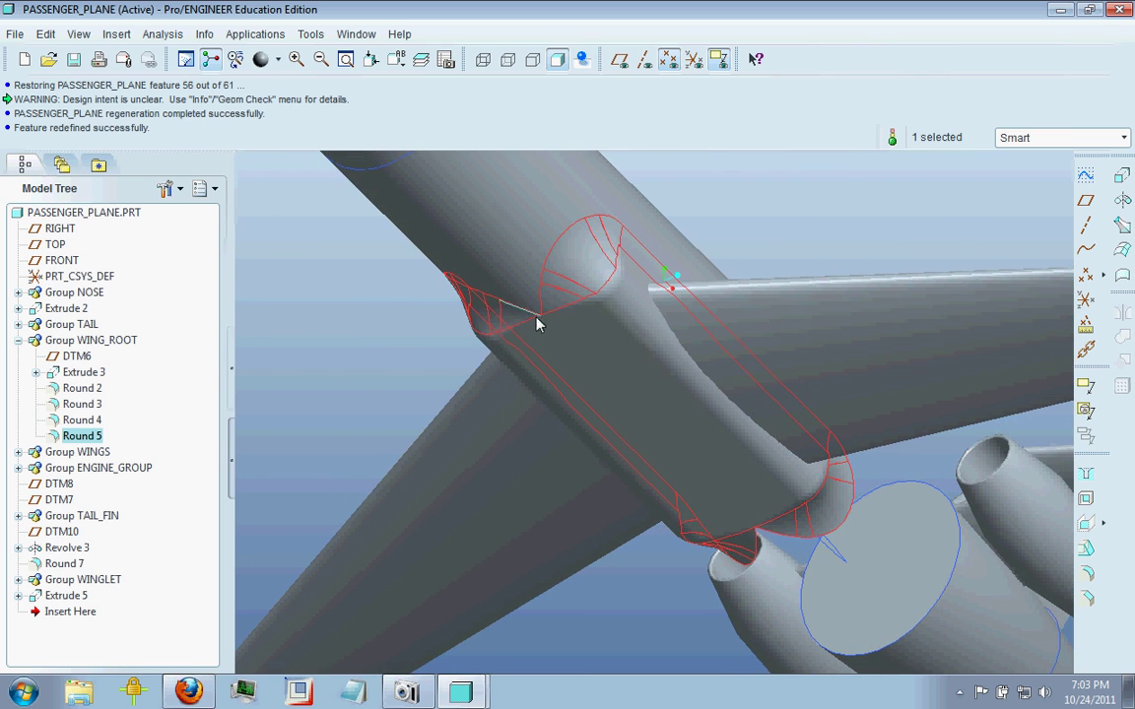
middle_click_drag(537, 323, 680, 448)
middle_click_drag(559, 536, 815, 473)
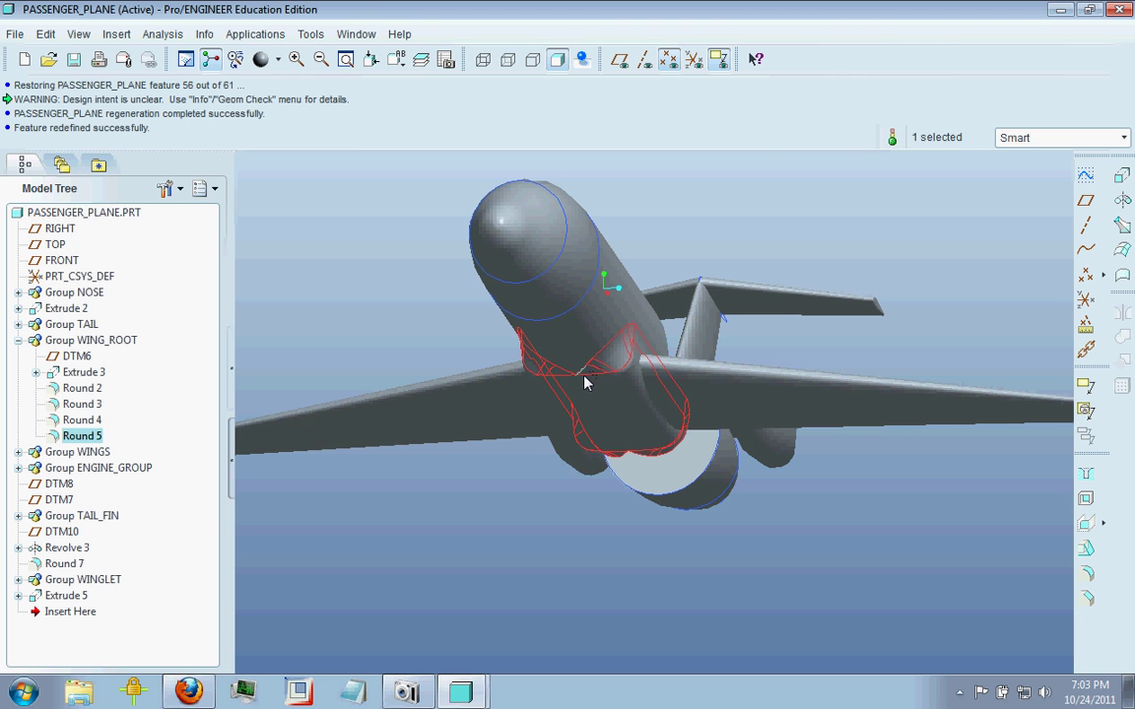
Step: Inspect Round 5 around the opened fuselage section from behind, above and both sides of the plane
middle_click_drag(555, 388, 744, 470)
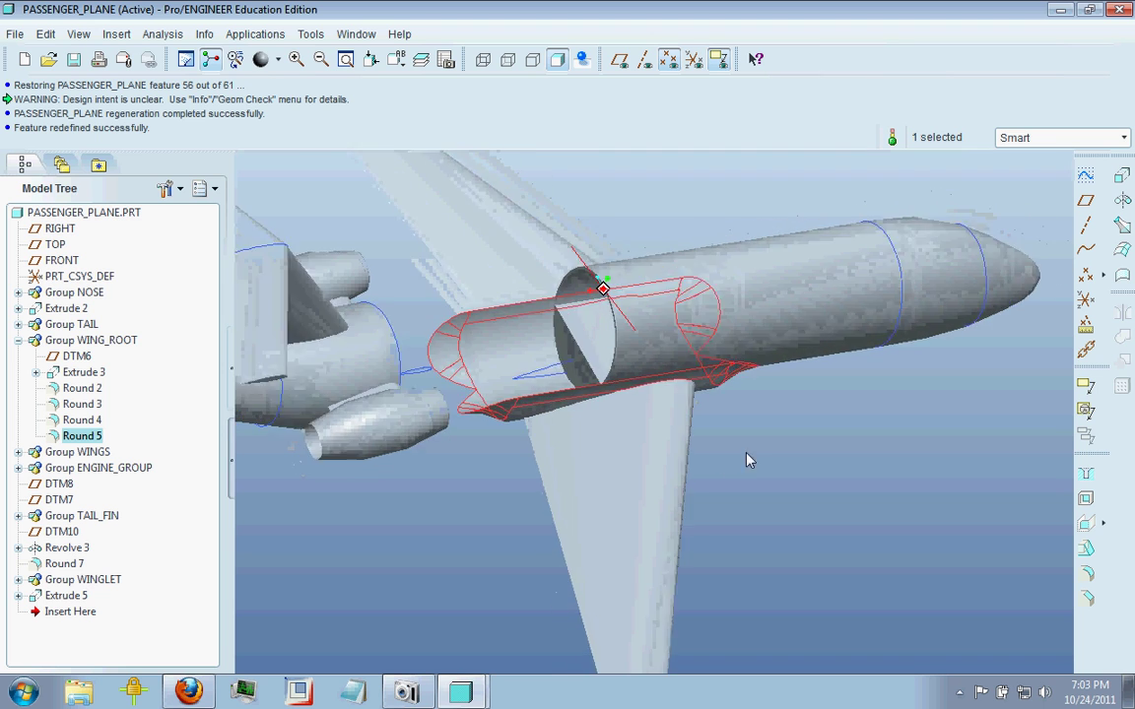
middle_click_drag(749, 460, 887, 481)
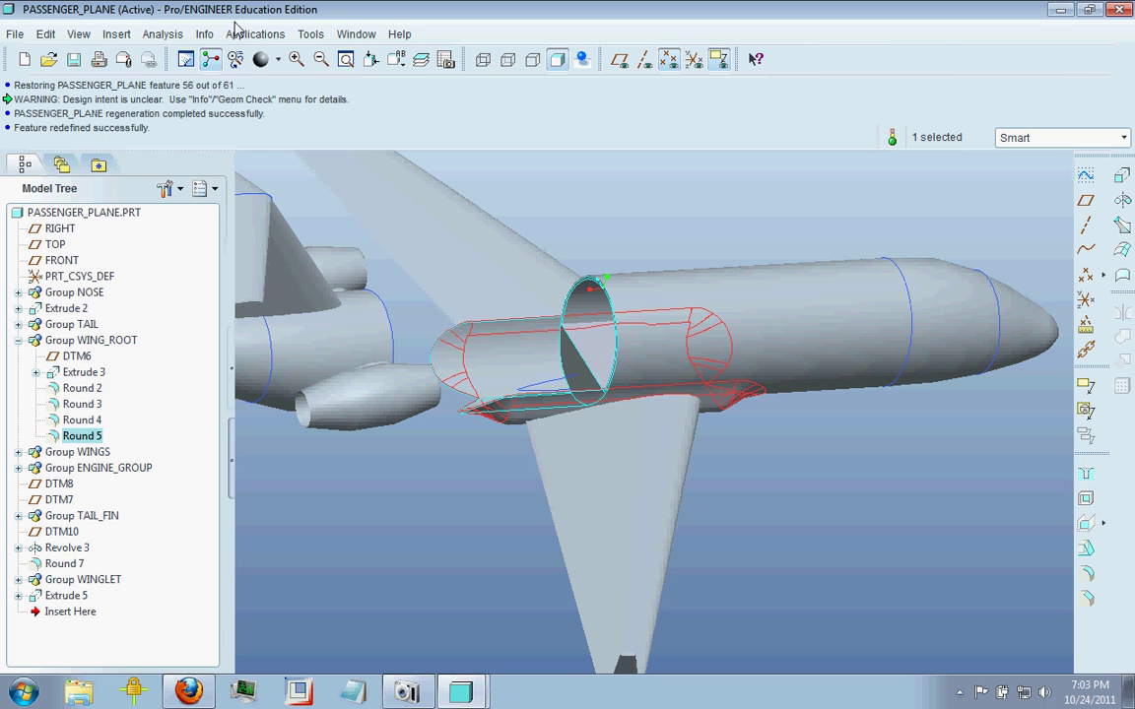
middle_click_drag(751, 482, 620, 369)
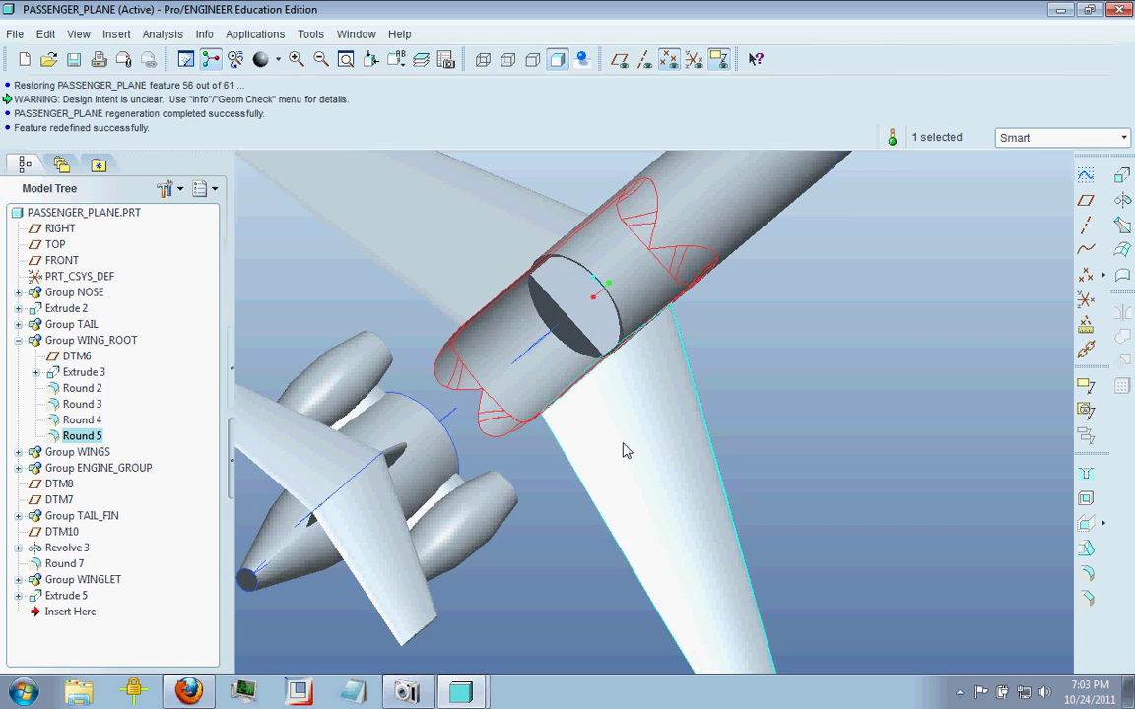
middle_click_drag(821, 433, 711, 406)
scroll(711, 406, "down", 1)
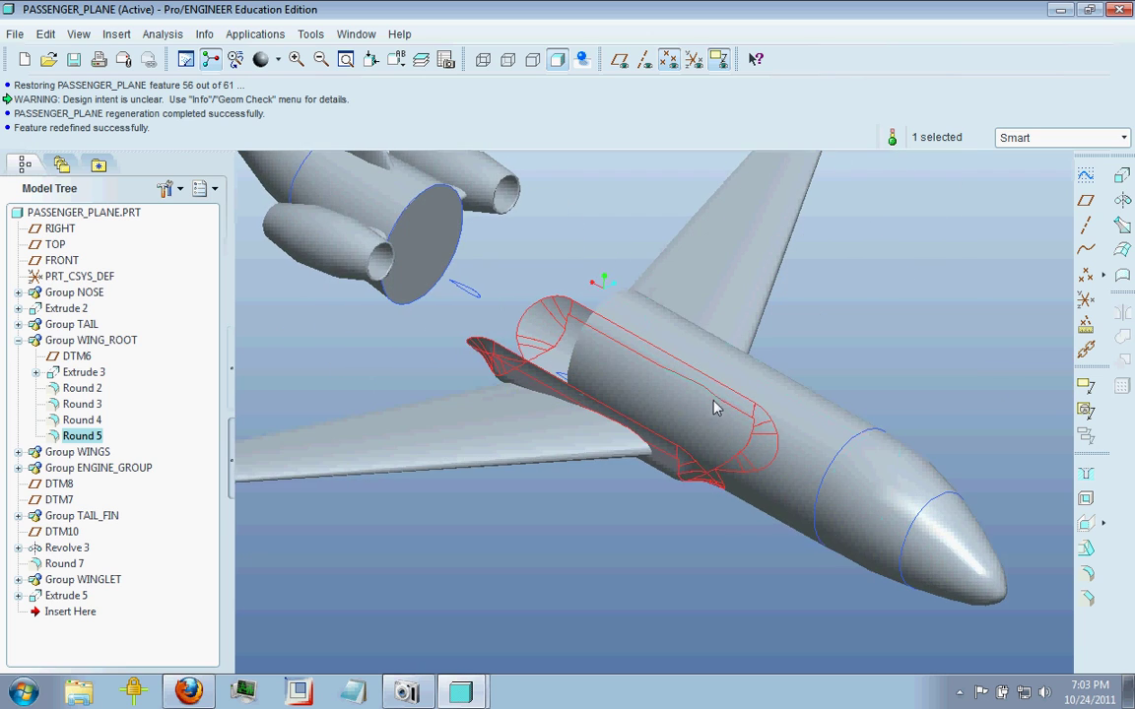
scroll(642, 543, "down", 2)
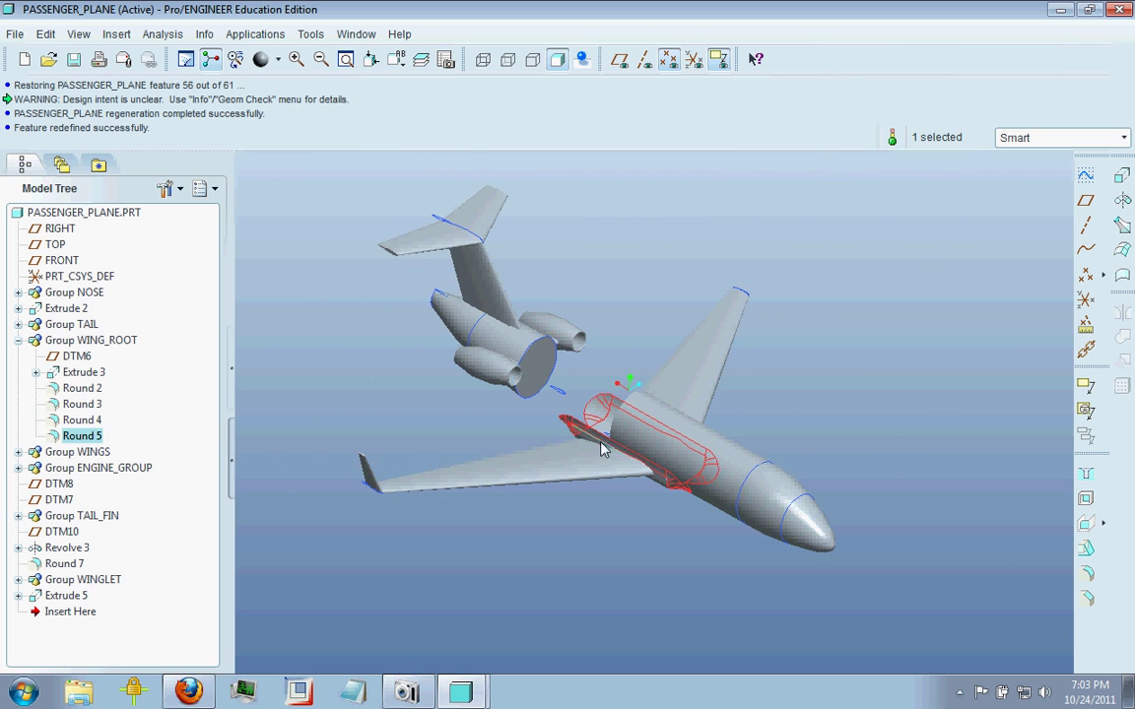
scroll(603, 426, "up", 3)
mouse_move(603, 425)
middle_mouse_down()
mouse_move(664, 423)
mouse_move(711, 463)
mouse_move(637, 453)
mouse_move(690, 481)
mouse_move(731, 663)
mouse_move(633, 618)
middle_mouse_up()
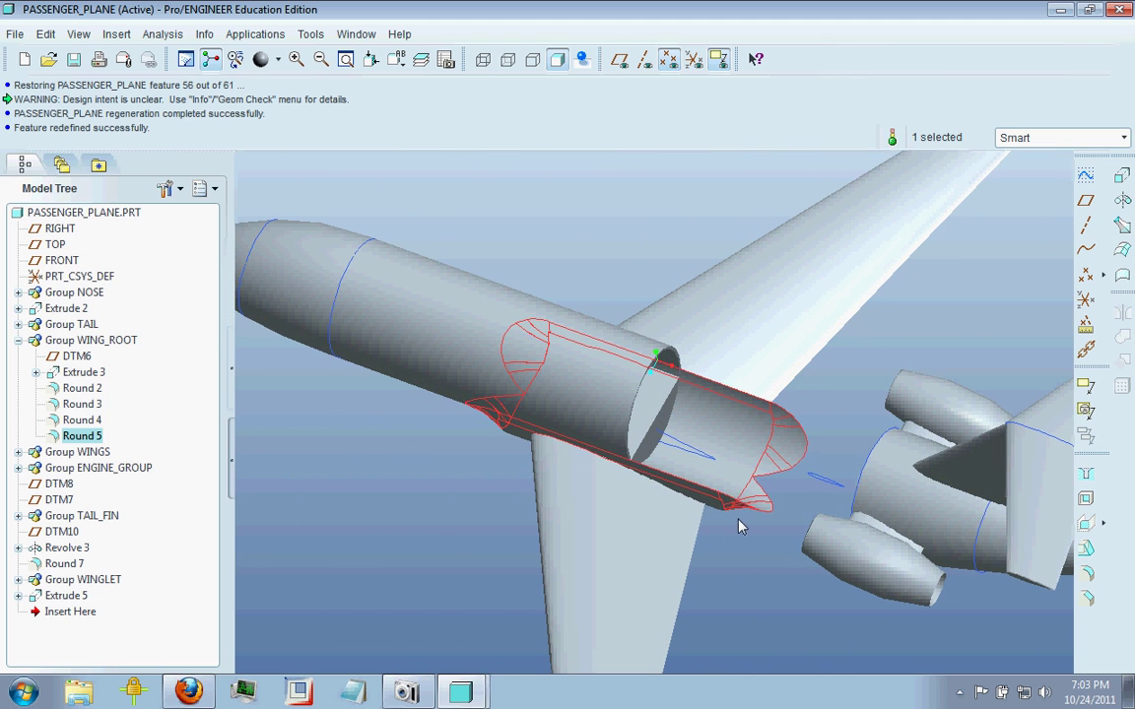